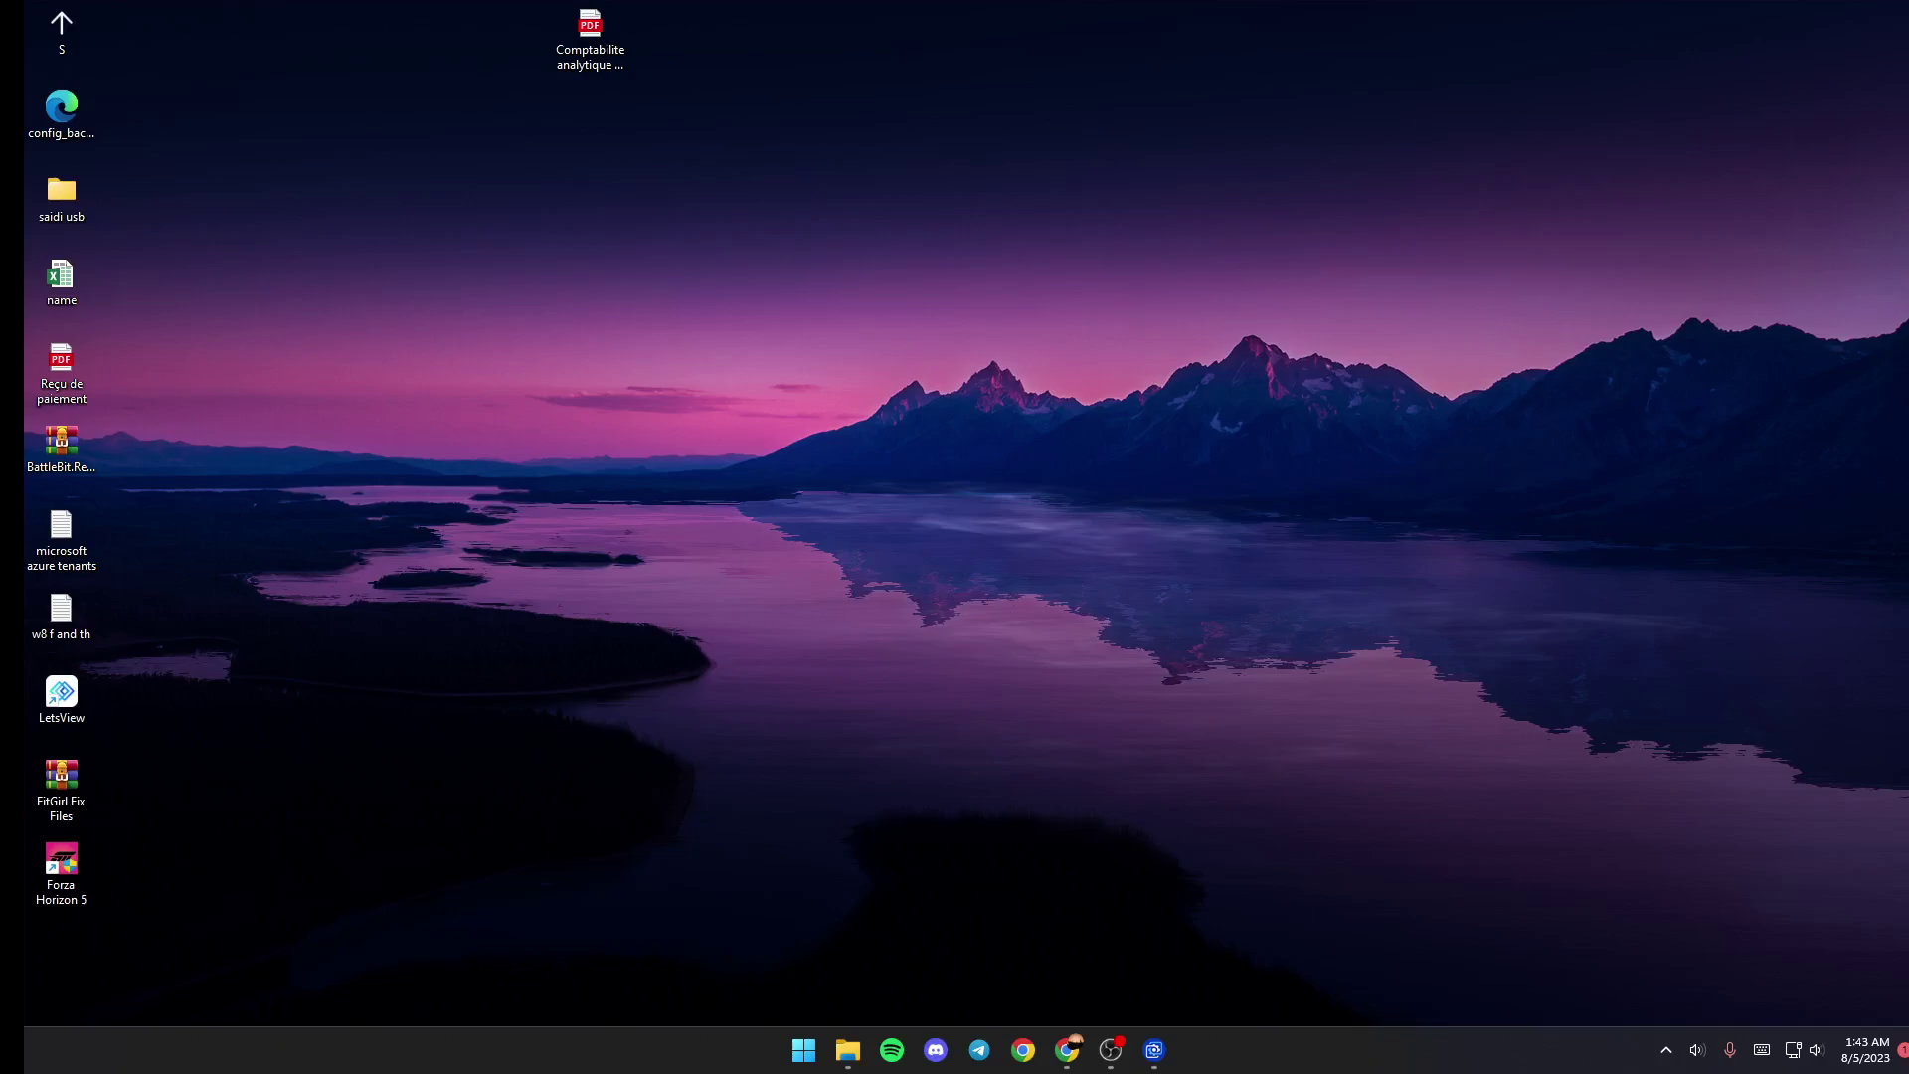
View Wallpaper Engine's page in Steam's library, close Steam, and show the hidden tray icons.
left_click(1671, 1055)
right_click(1714, 985)
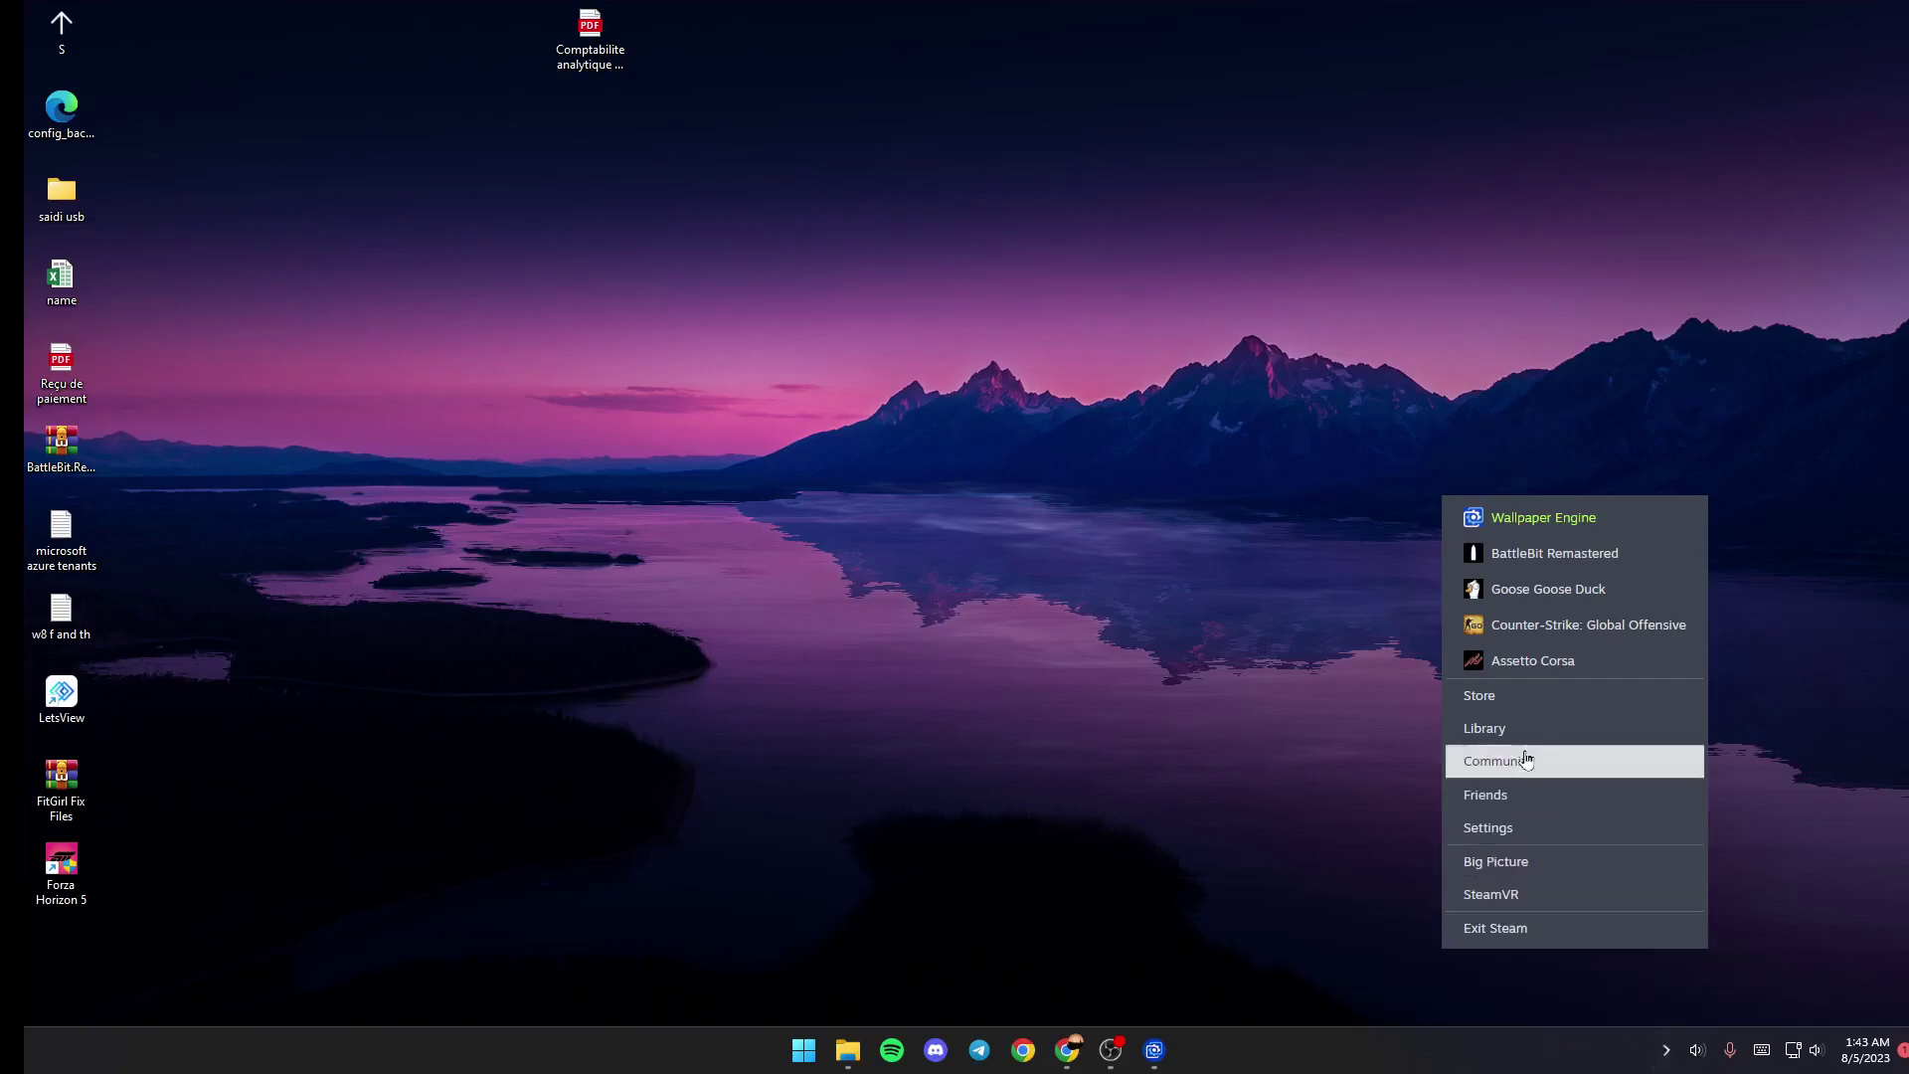
left_click(1484, 729)
left_click(462, 510)
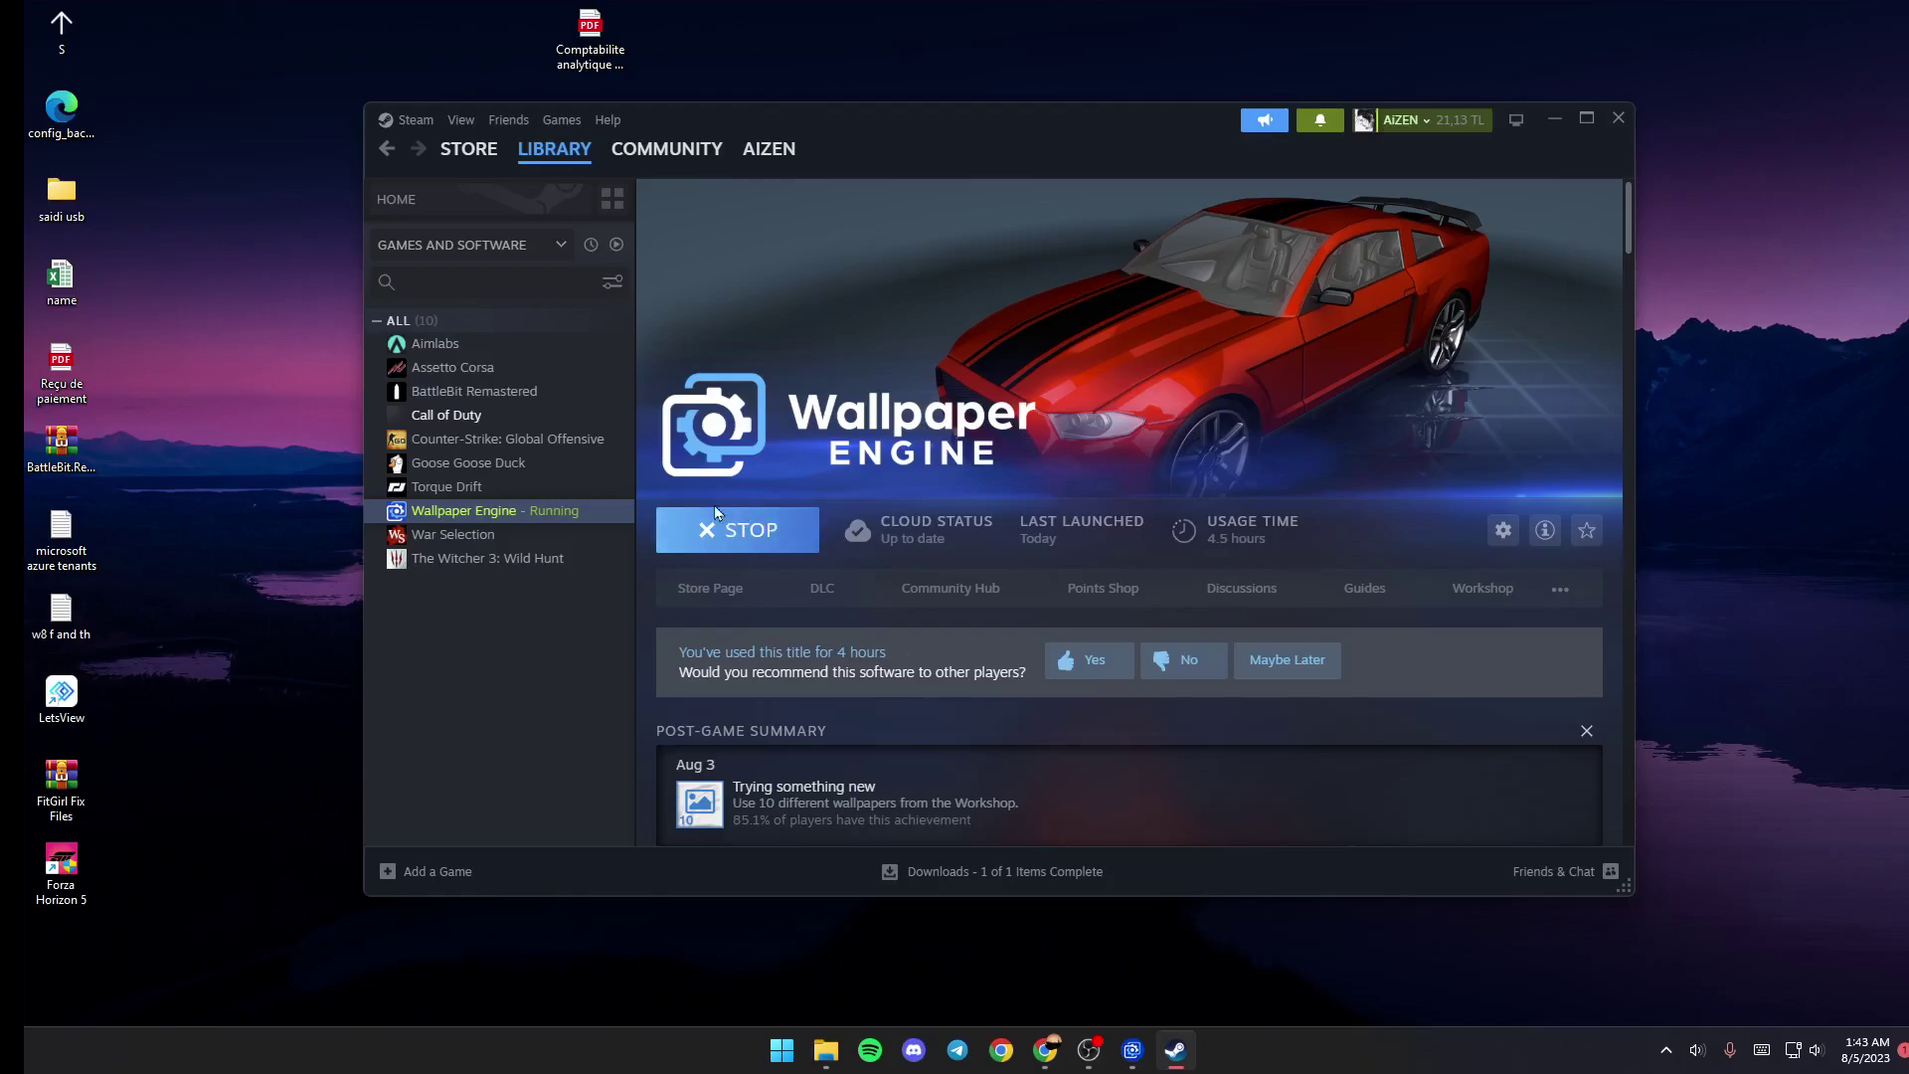
left_click(1618, 117)
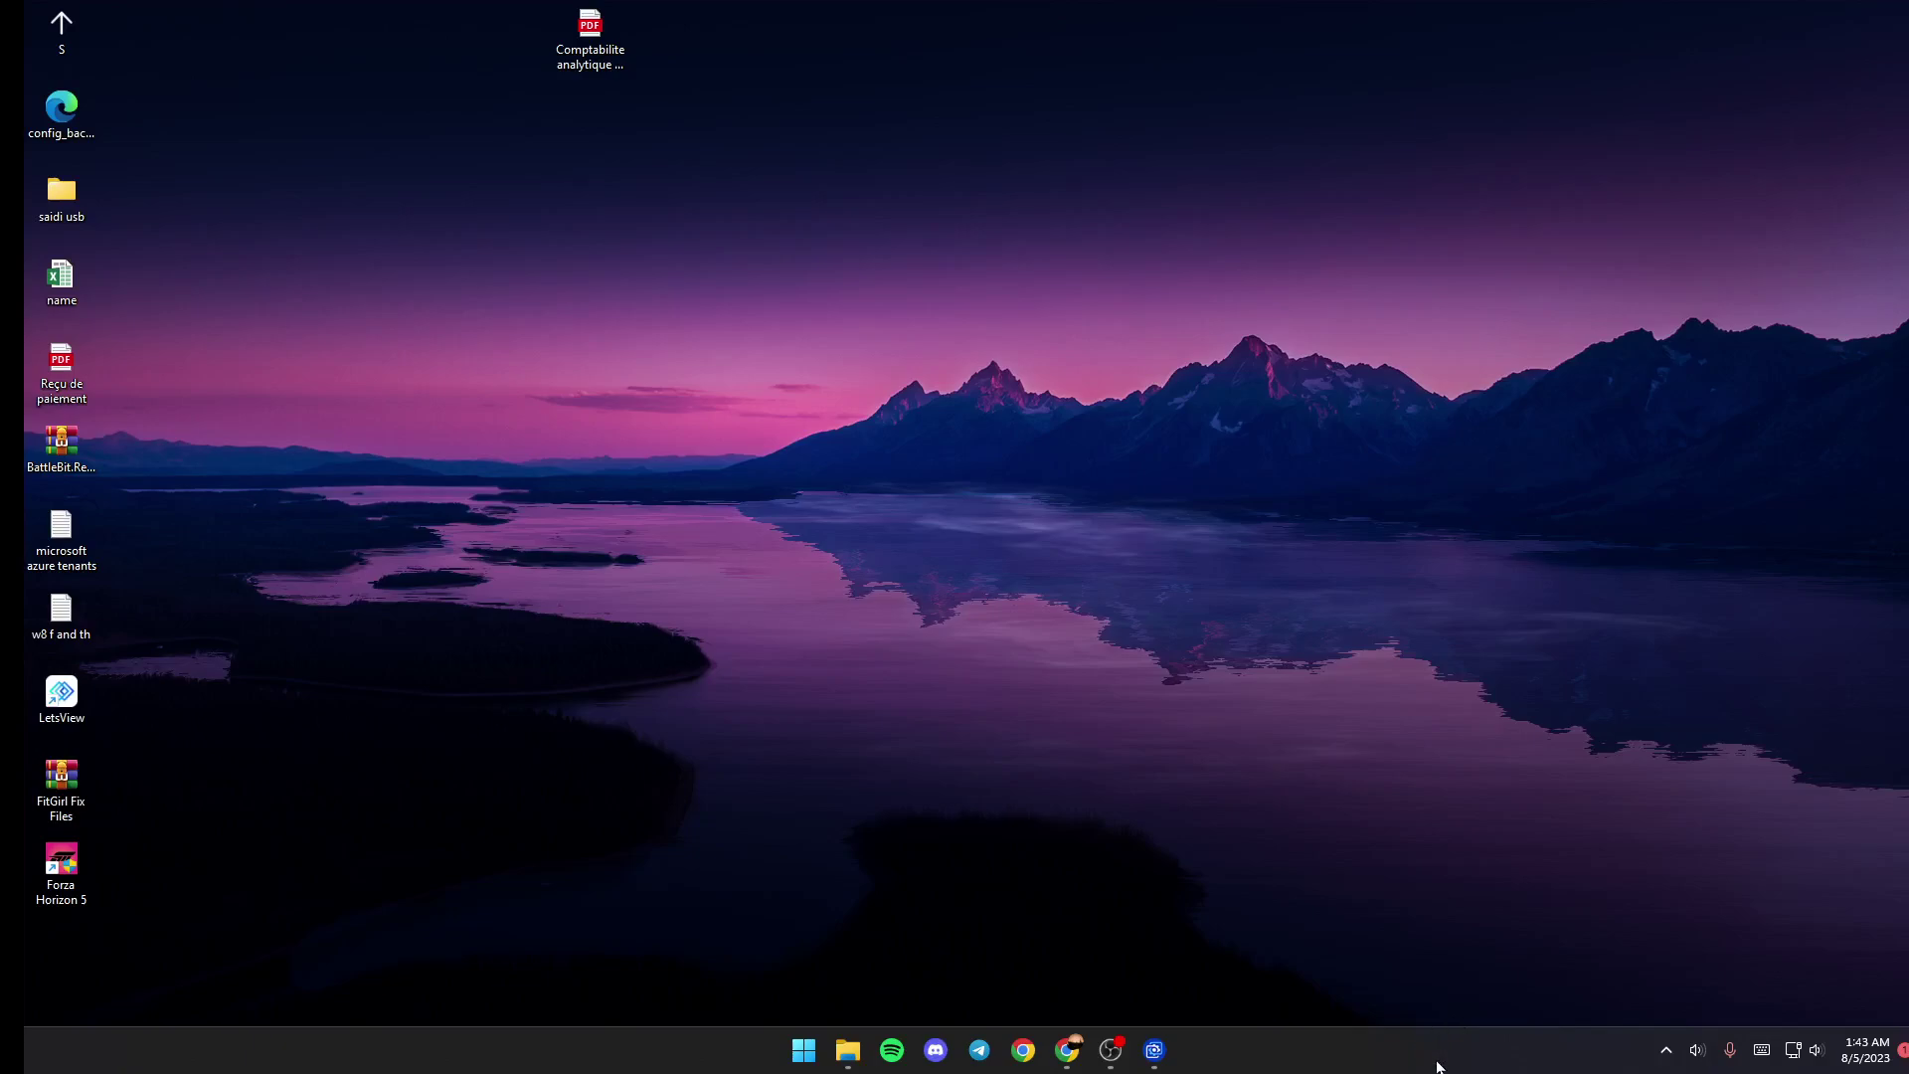
left_click(1666, 1050)
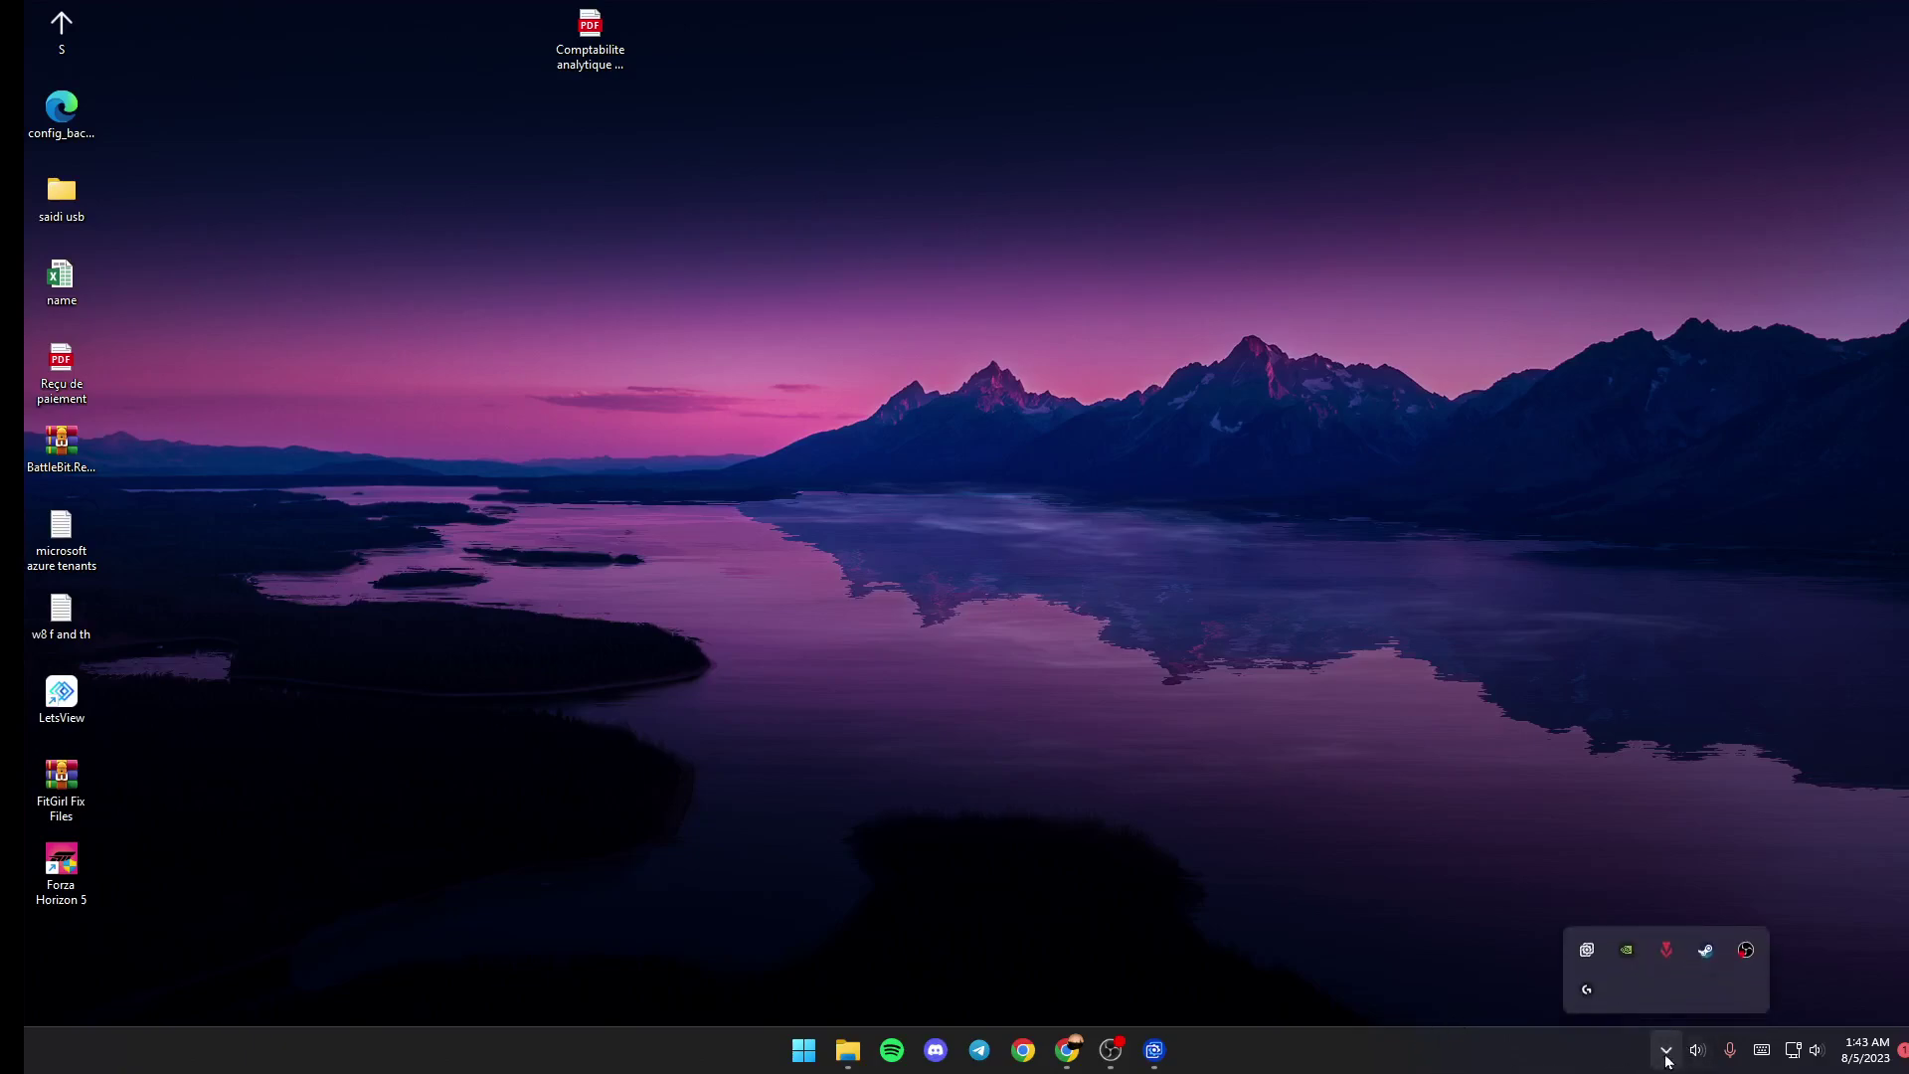
Open Wallpaper Engine's main window from its tray icon.
right_click(1593, 947)
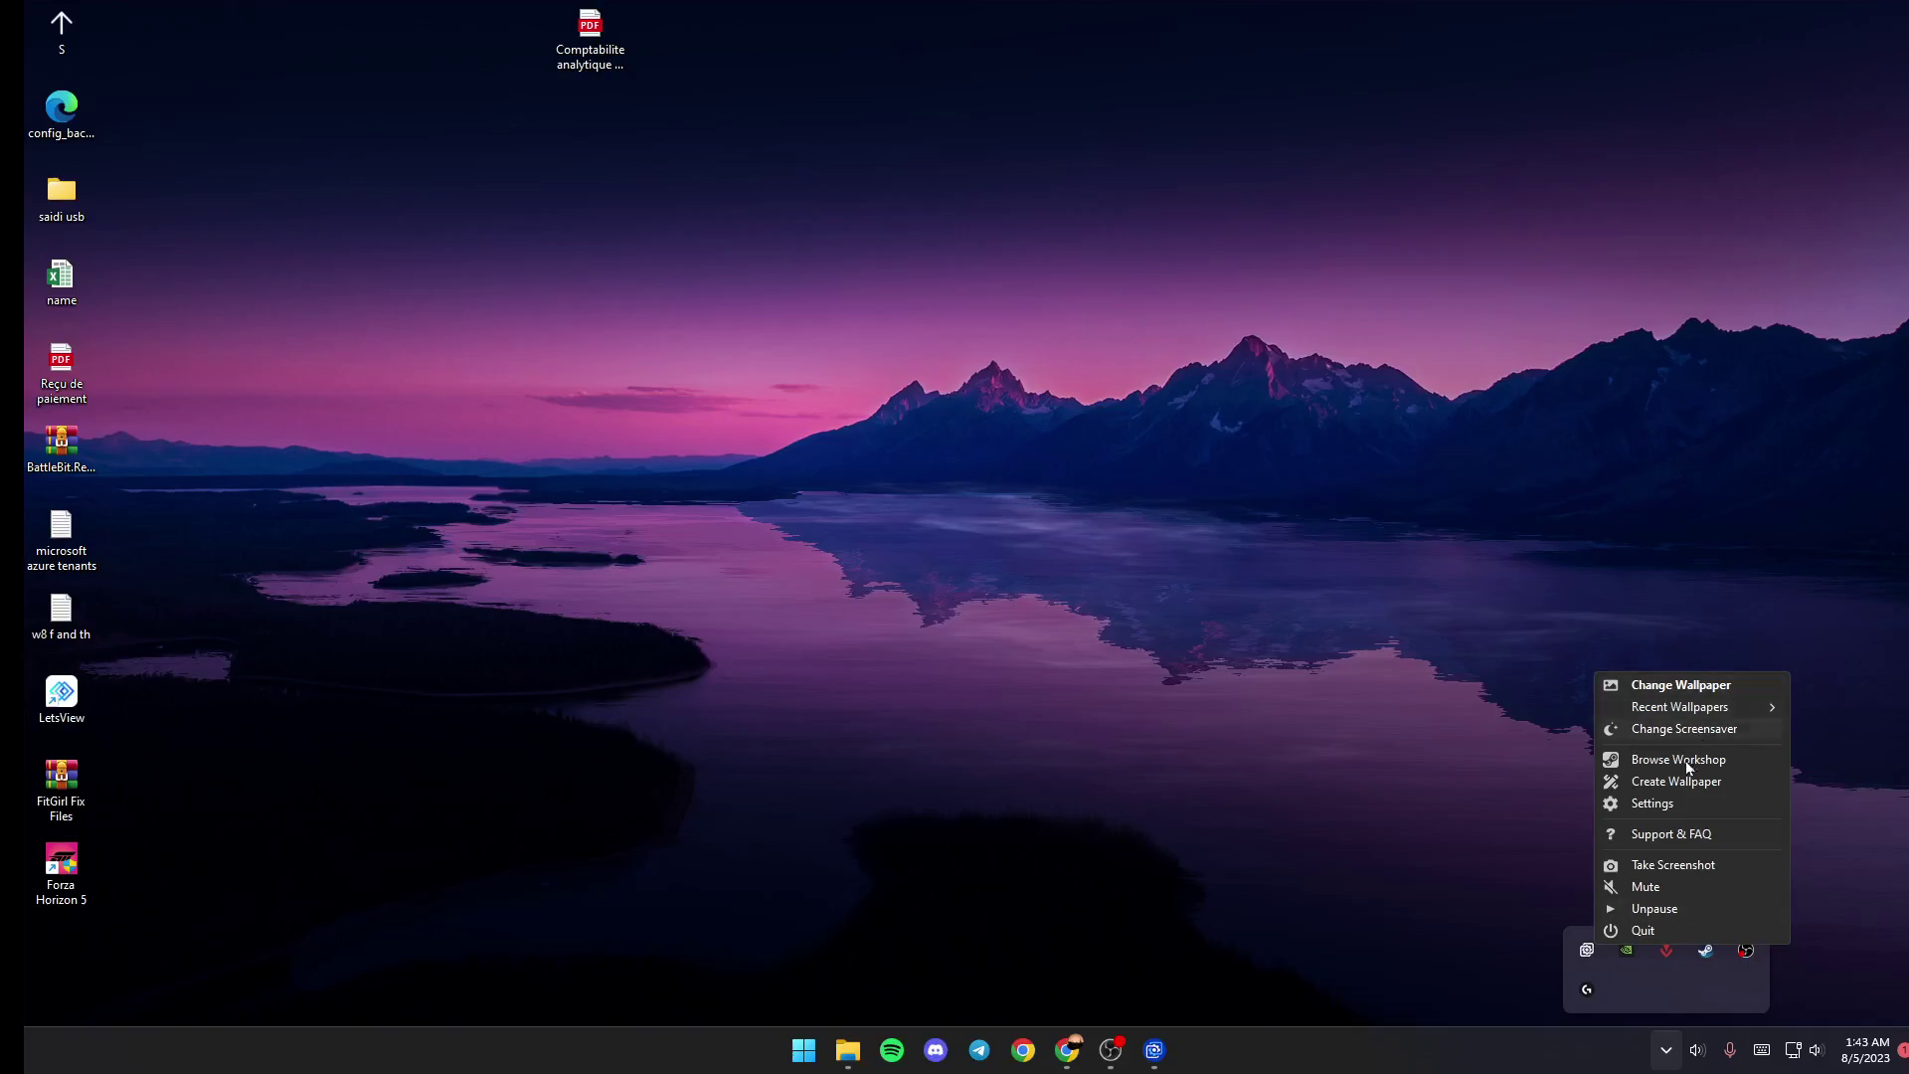
double_click(1585, 951)
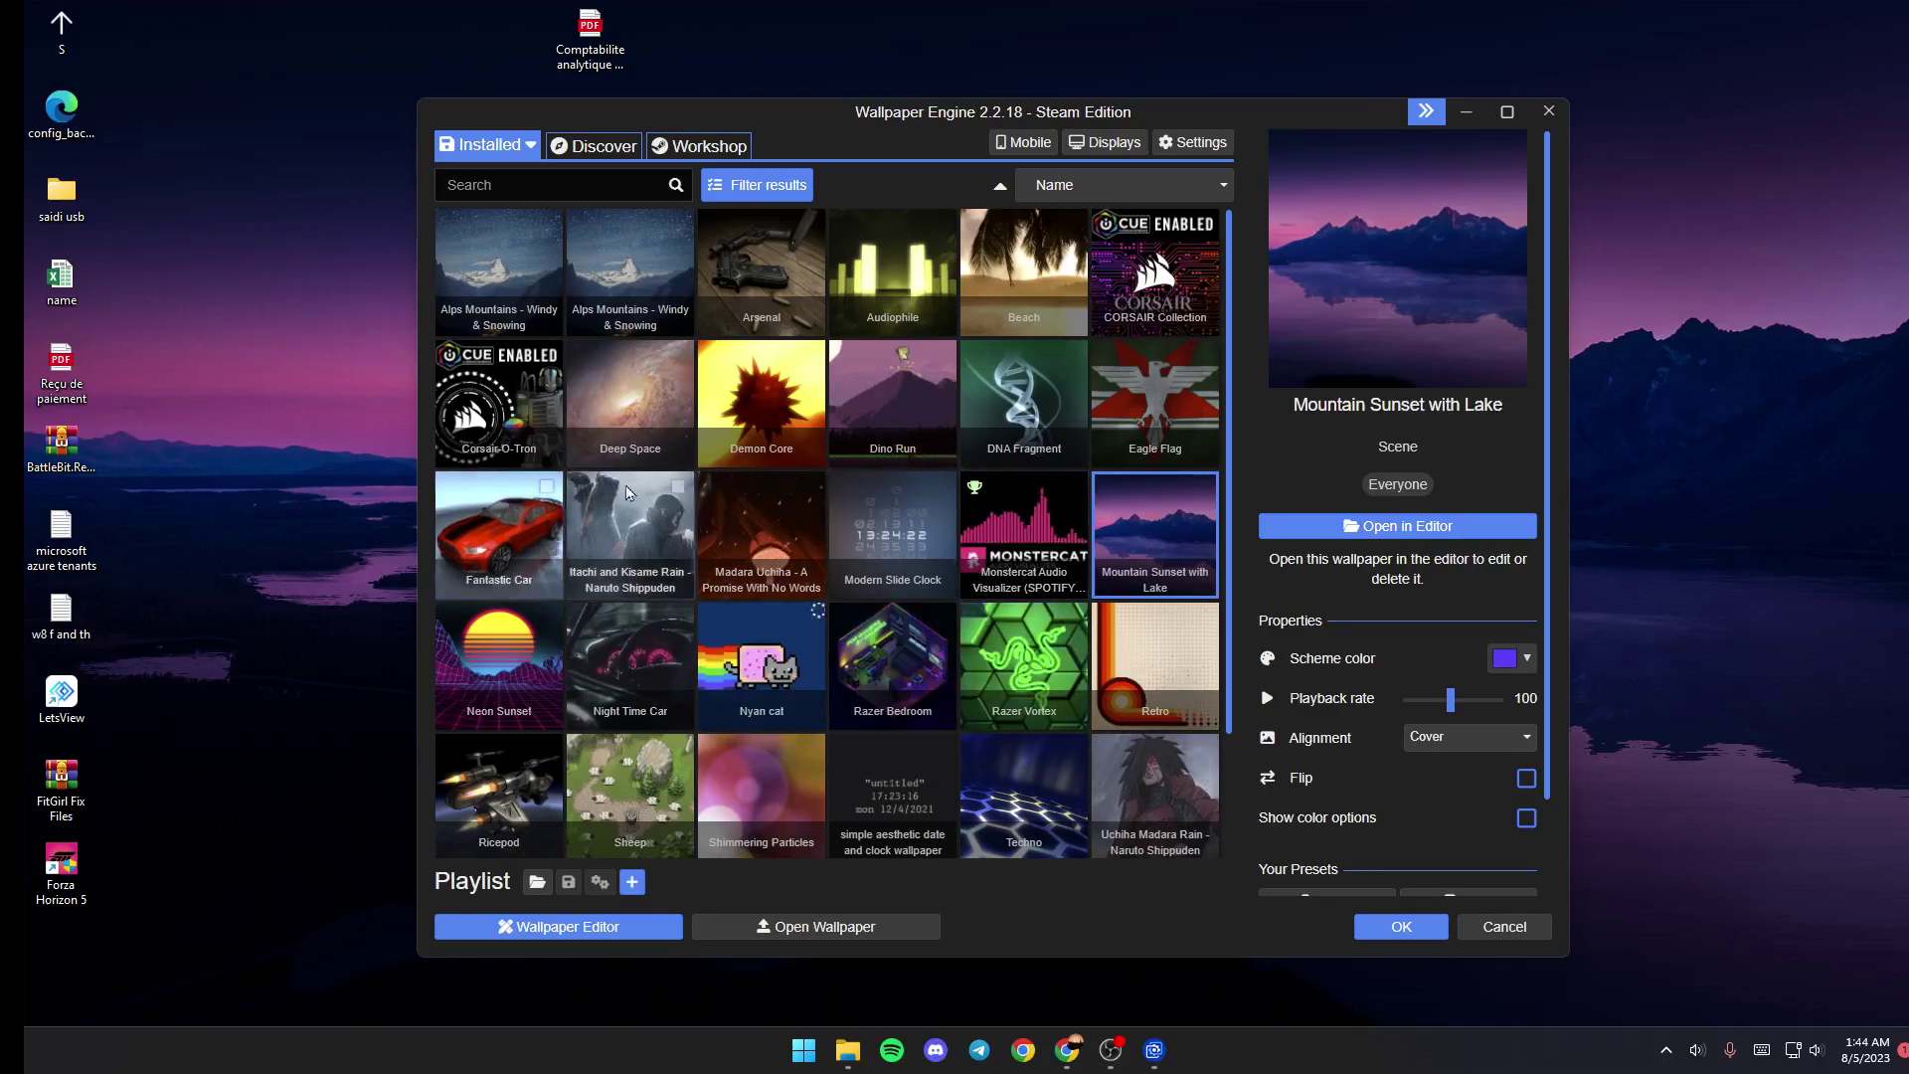
Look through the Discover collections, then switch to the Workshop's top-rated wallpapers.
left_click(594, 145)
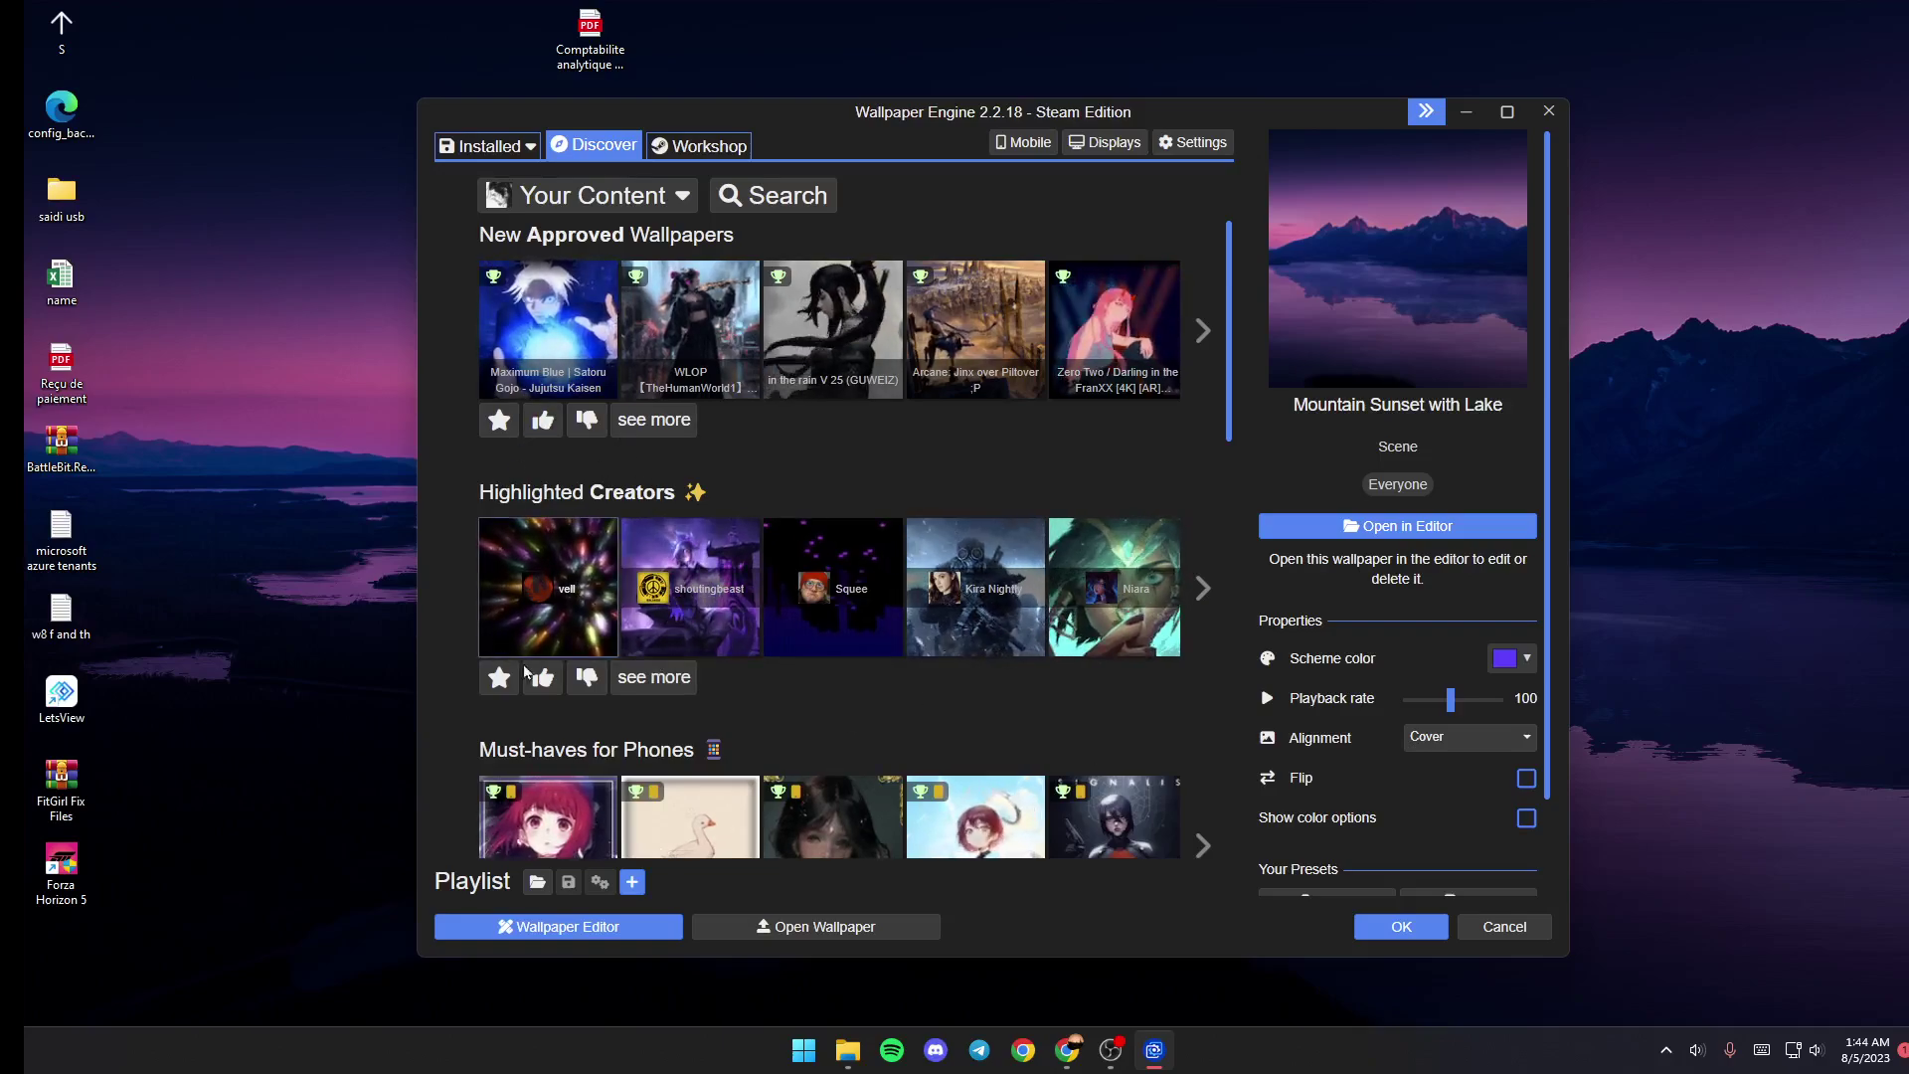
scroll(596, 597, "down", 2)
scroll(718, 646, "down", 1)
scroll(718, 644, "up", 2)
scroll(719, 645, "up", 2)
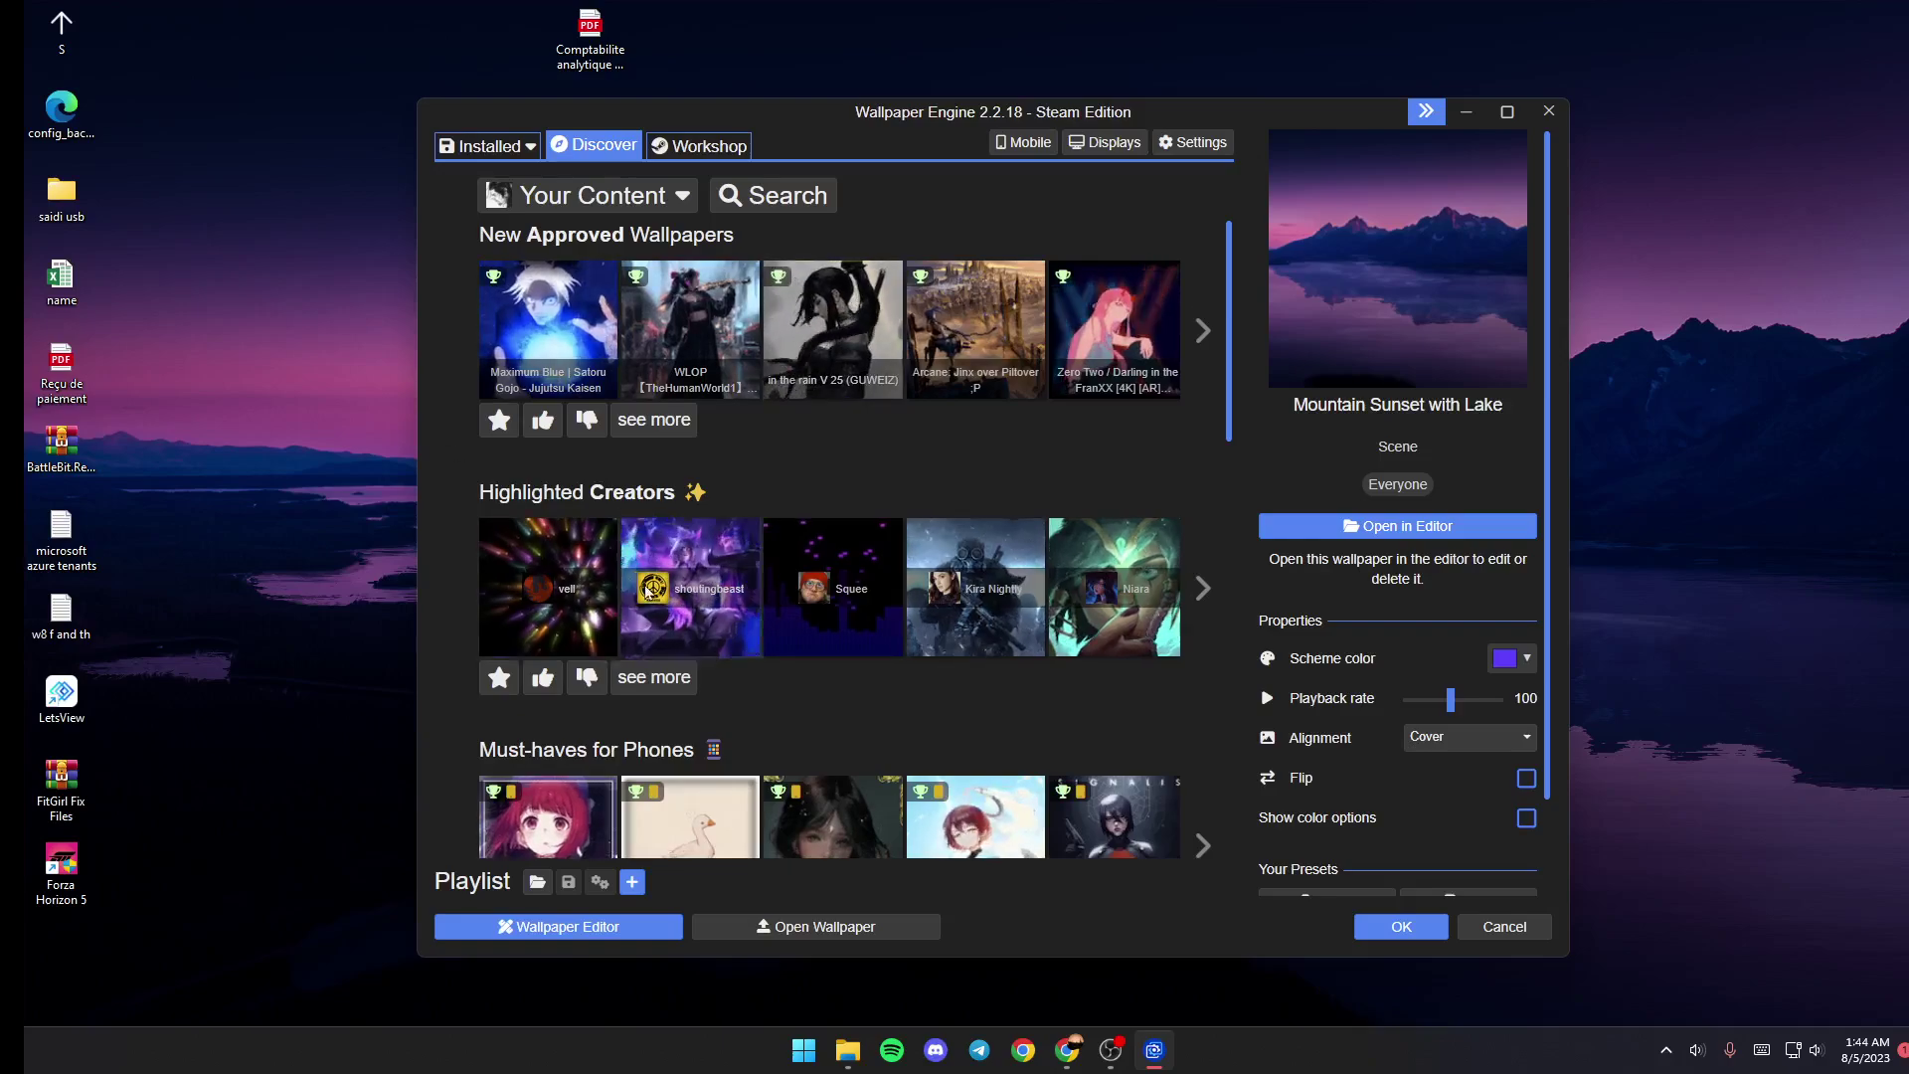
scroll(852, 760, "down", 3)
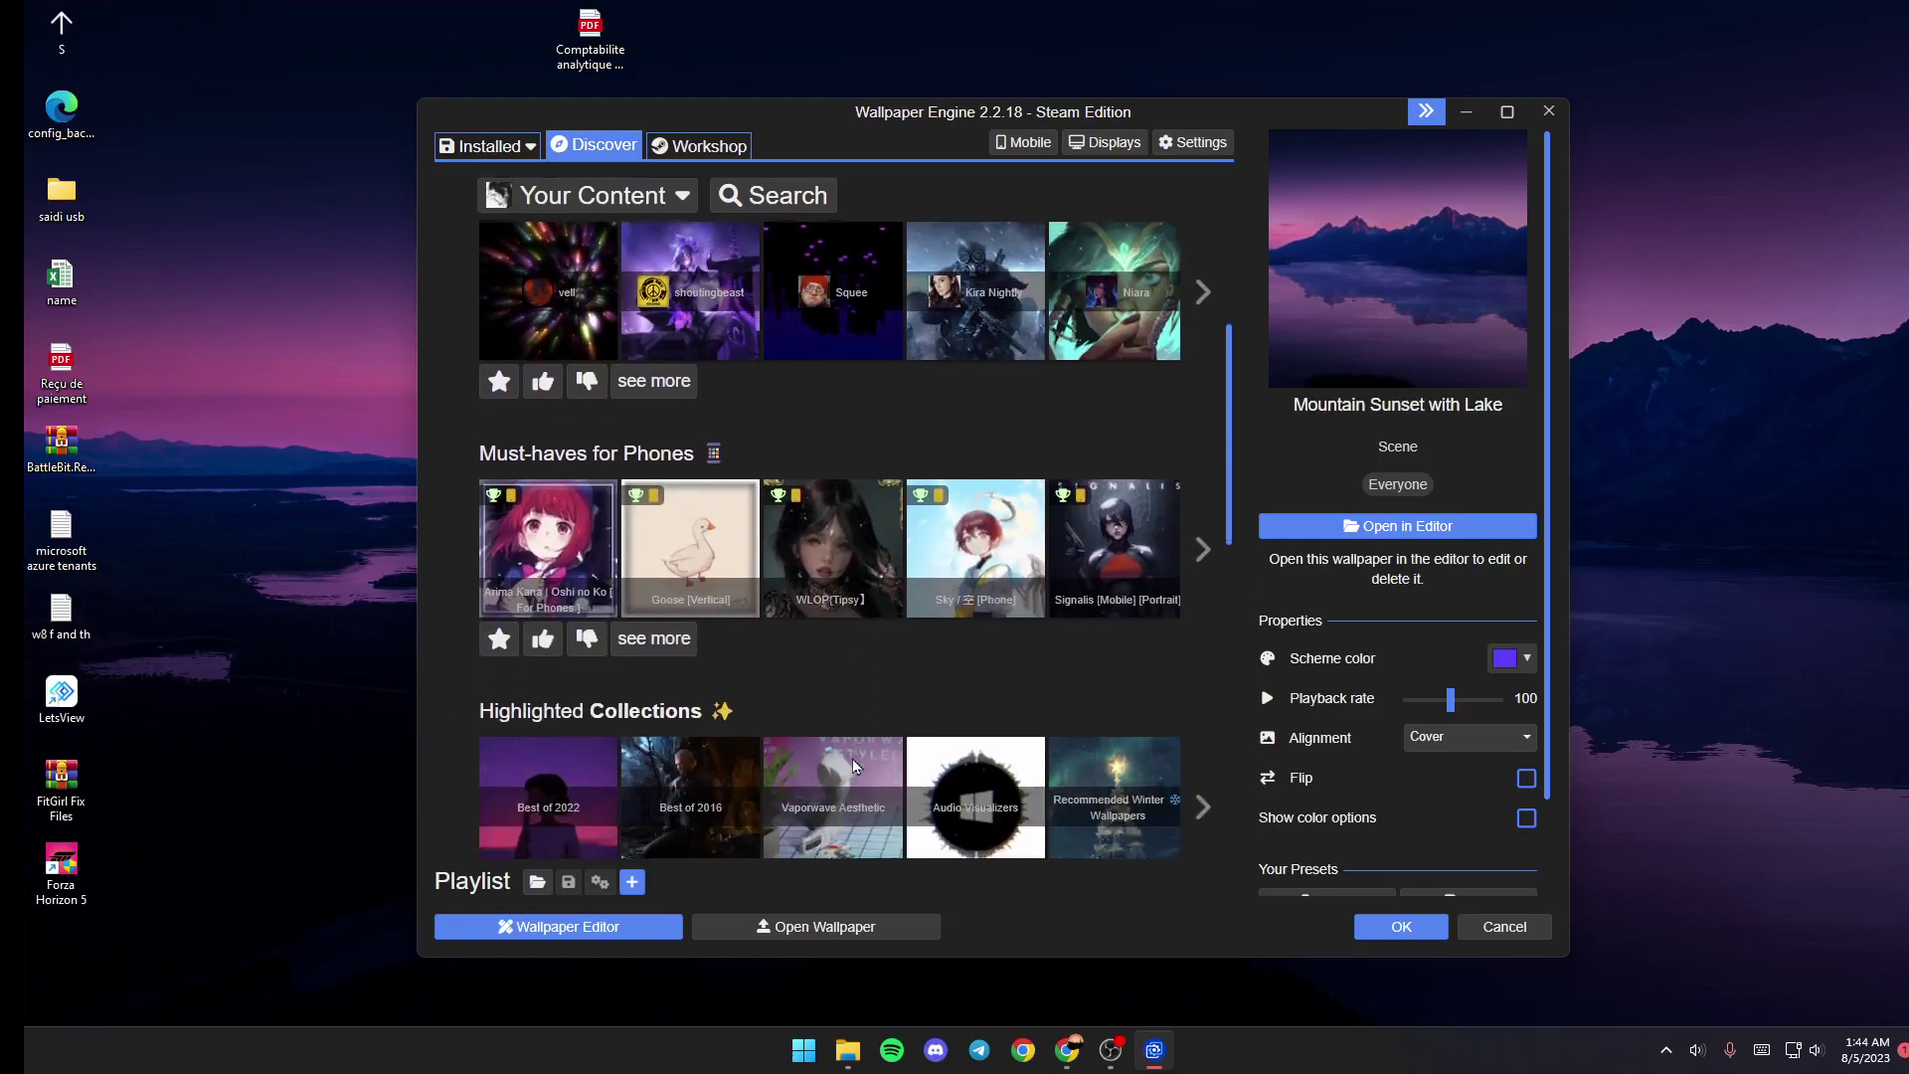
scroll(852, 758, "up", 1)
scroll(853, 760, "up", 2)
left_click(709, 145)
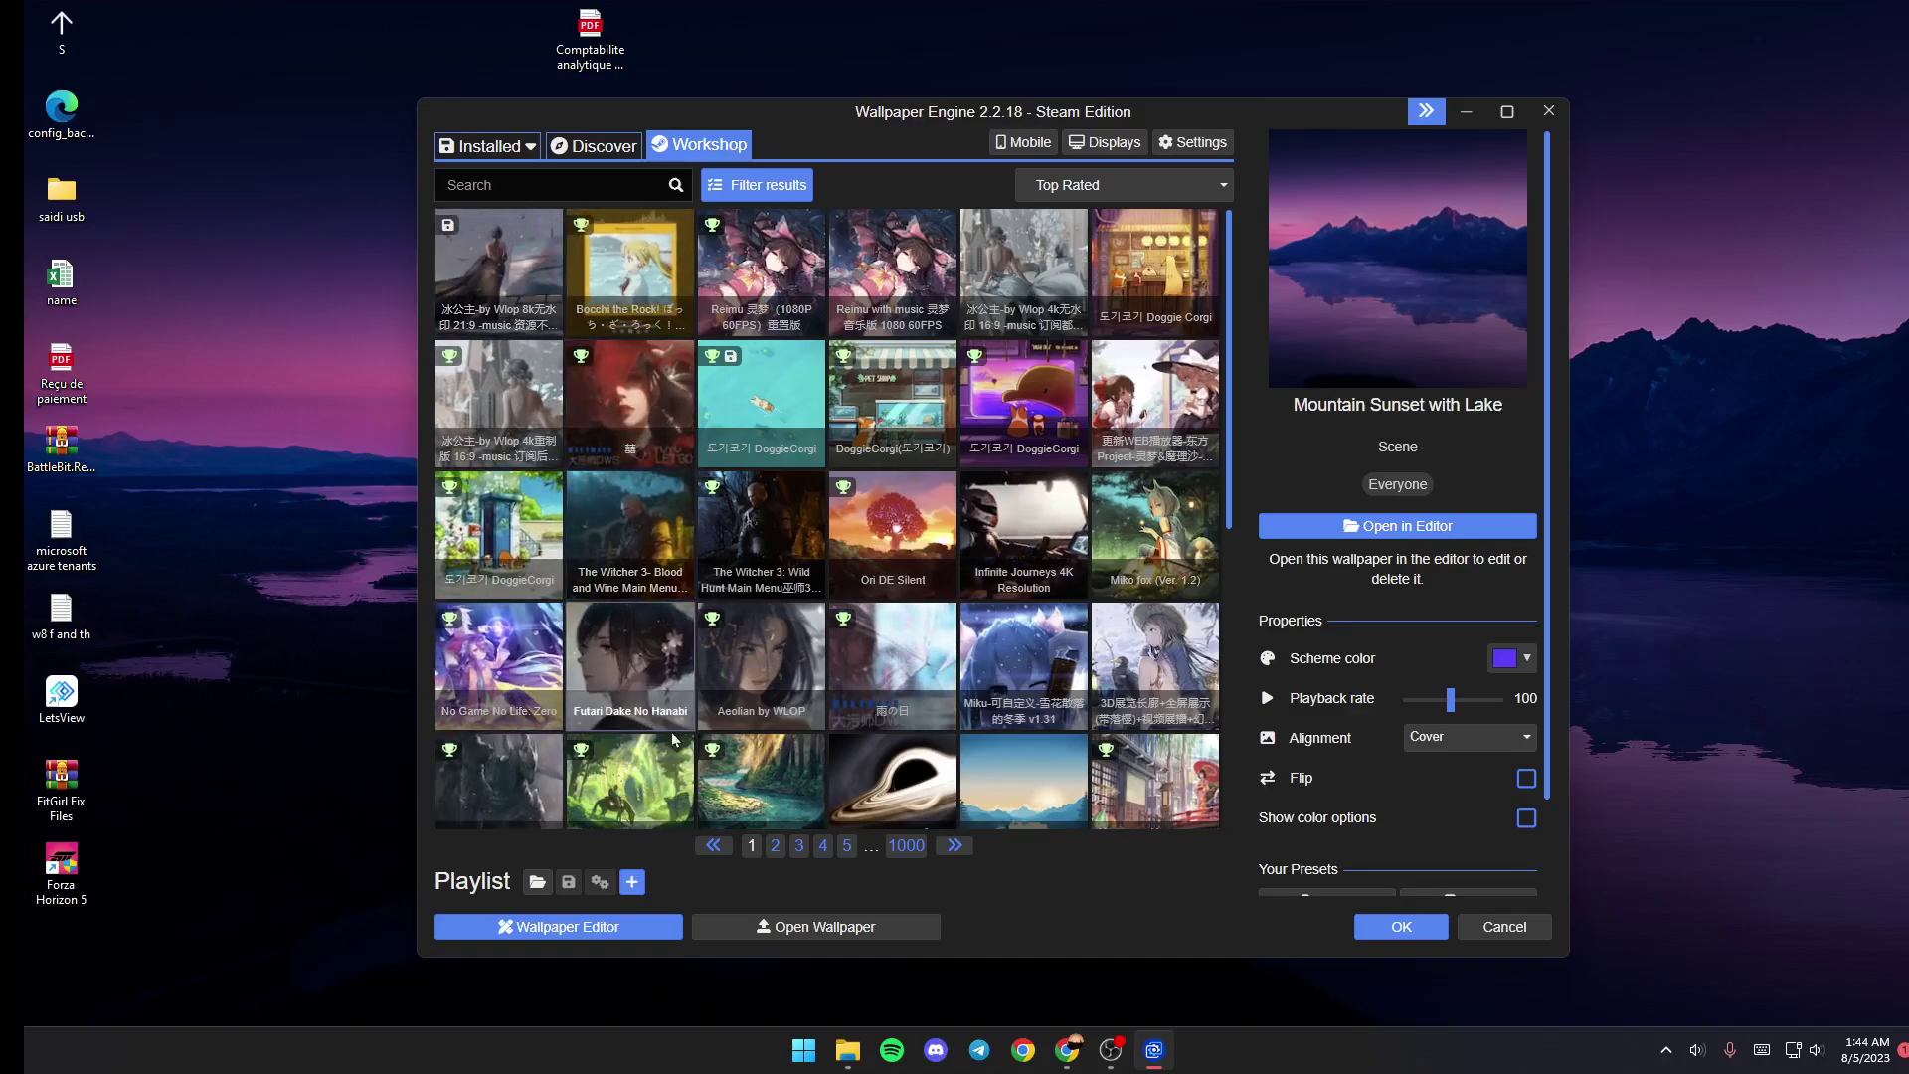
Search the Workshop for 'naruto', clear the search, and go back to Installed wallpapers.
left_click(566, 184)
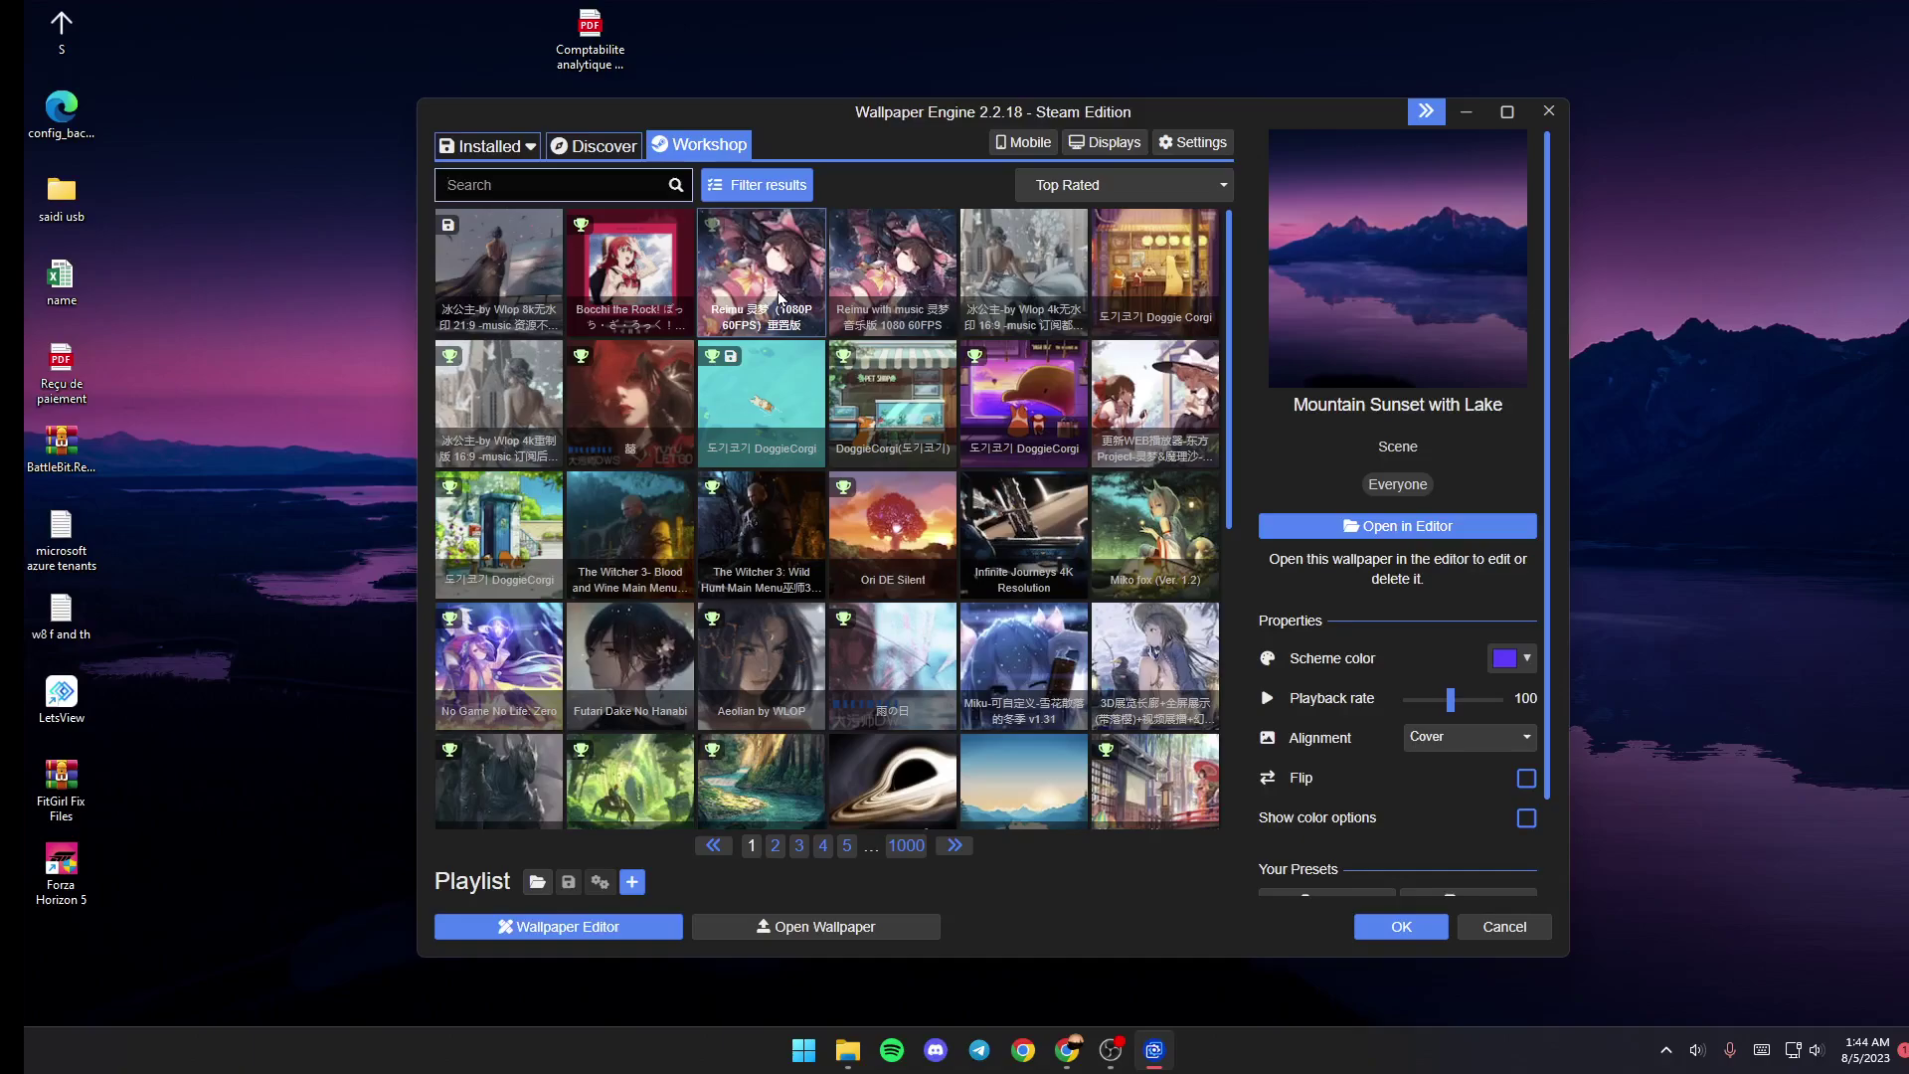
type("naruto")
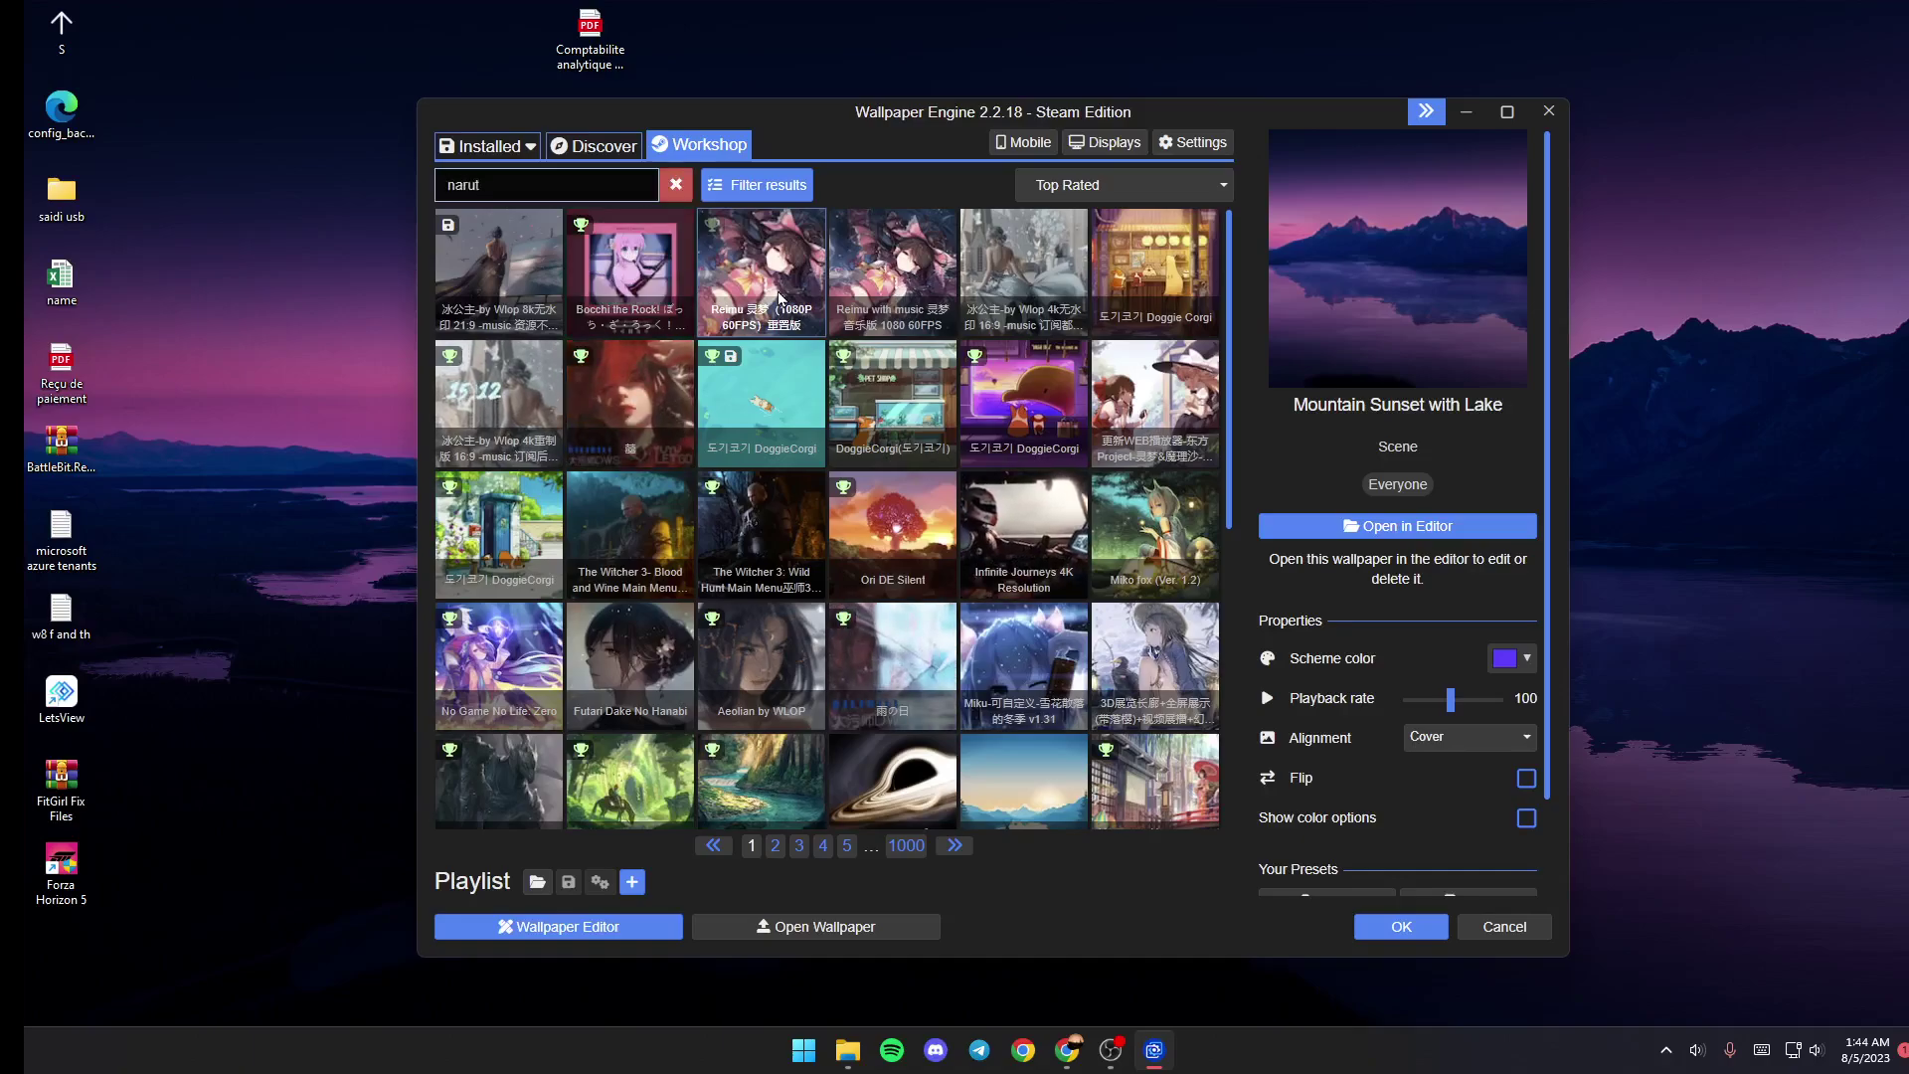
key("Return")
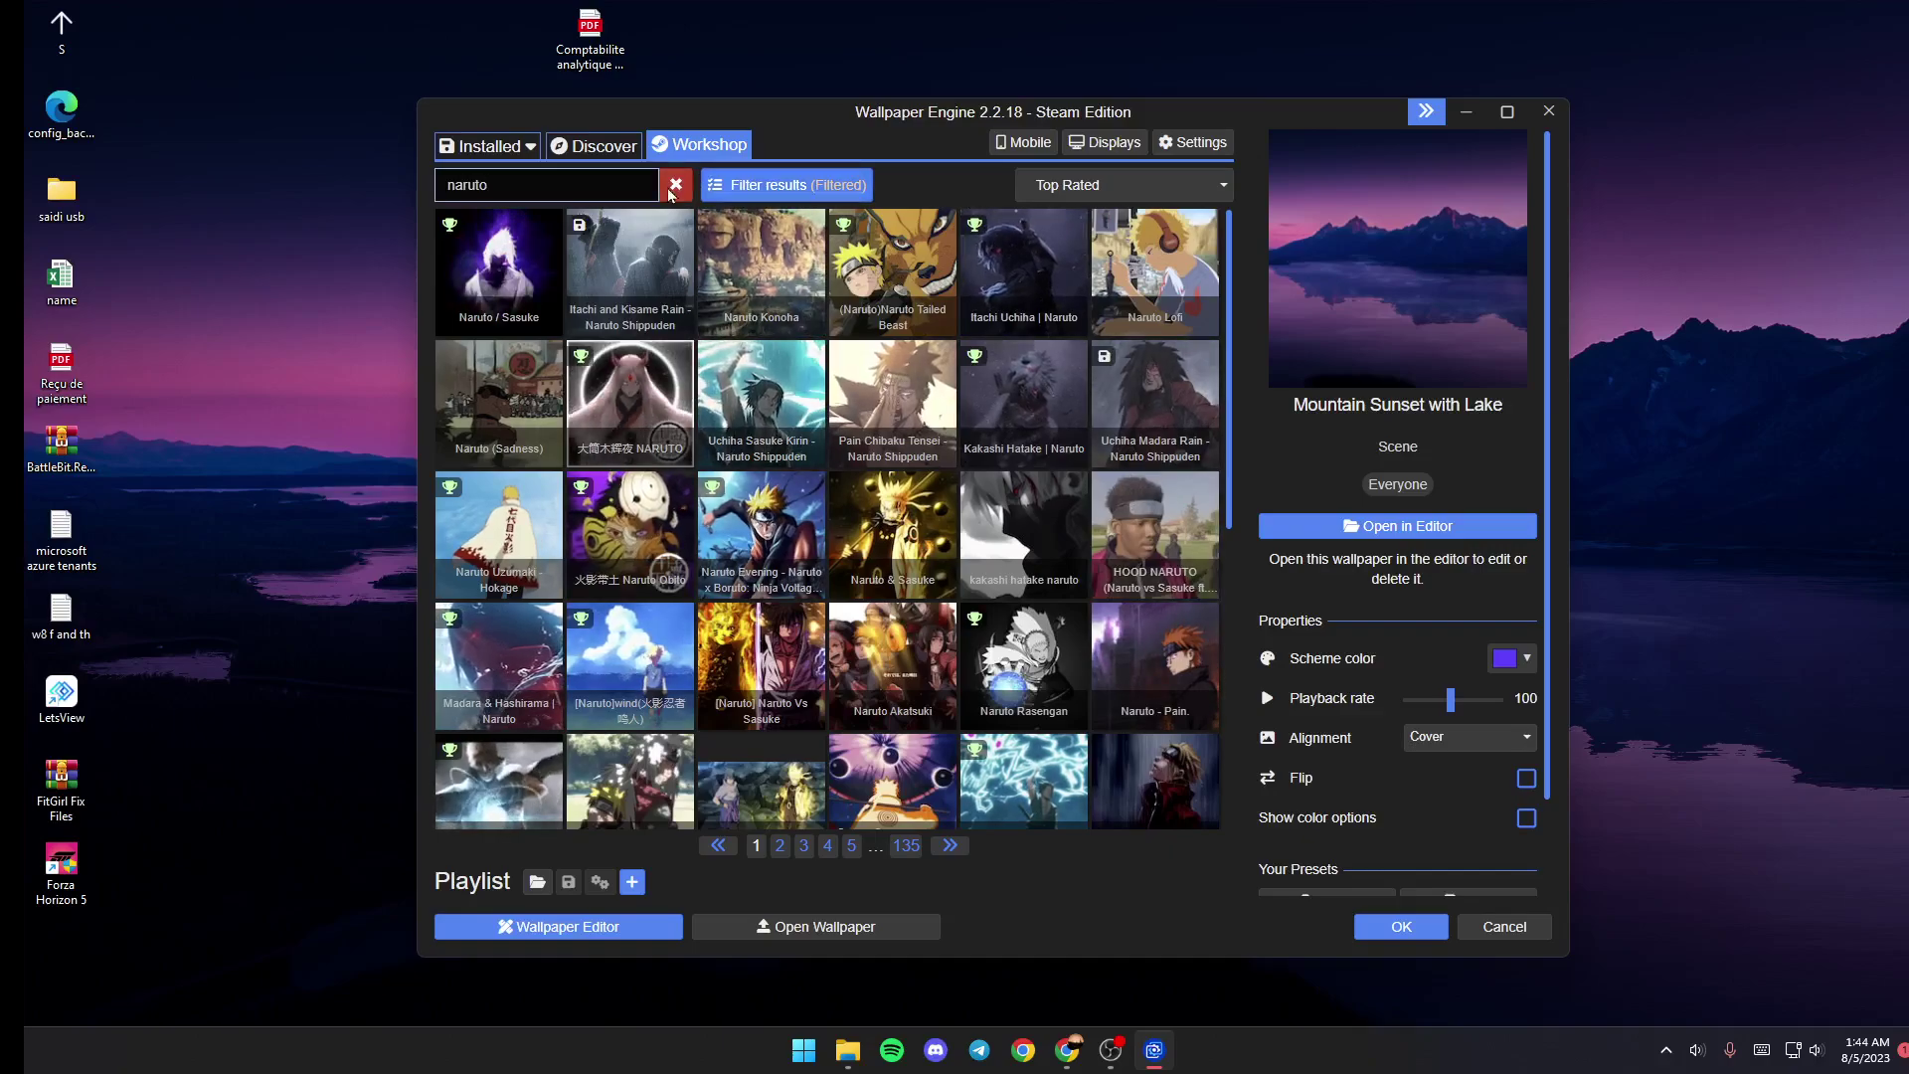
key("Escape")
left_click(488, 145)
left_click(494, 216)
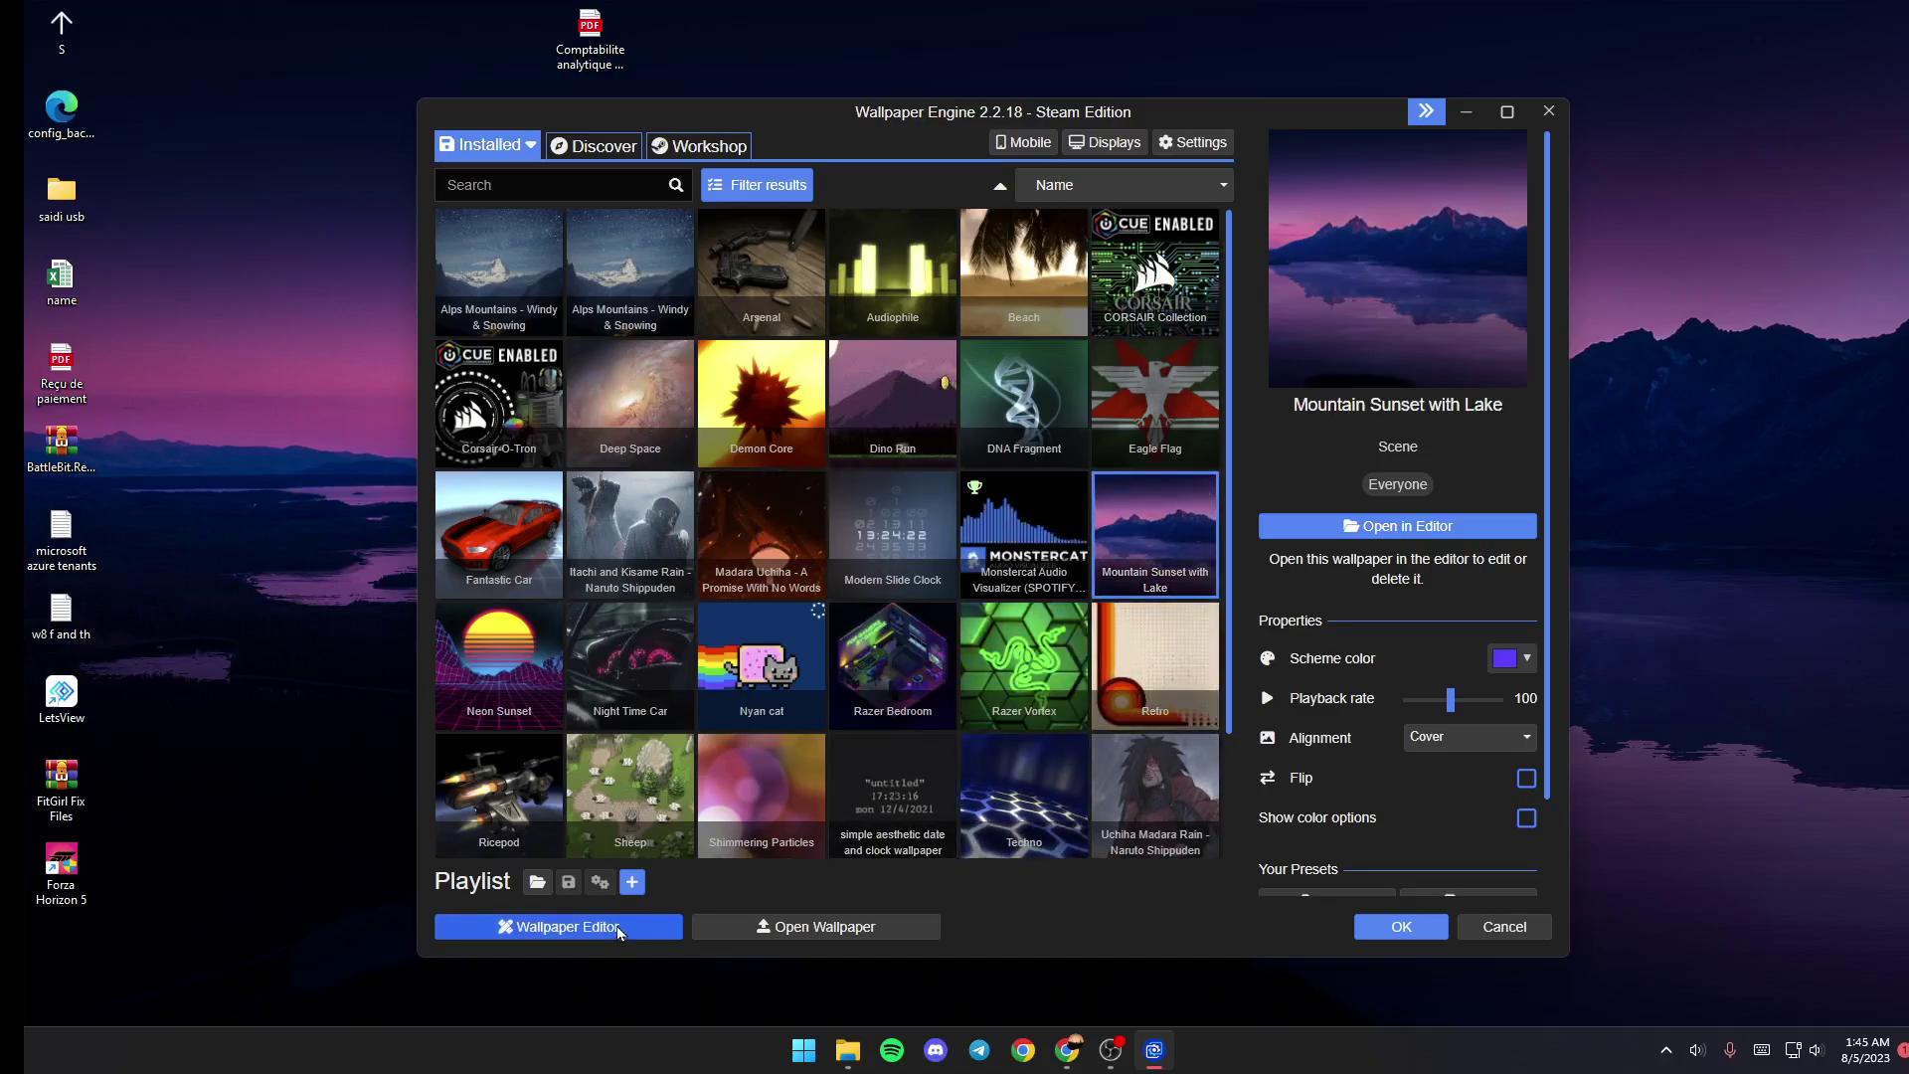
Launch the Wallpaper Editor from the bottom of Wallpaper Engine's main window.
left_click(550, 929)
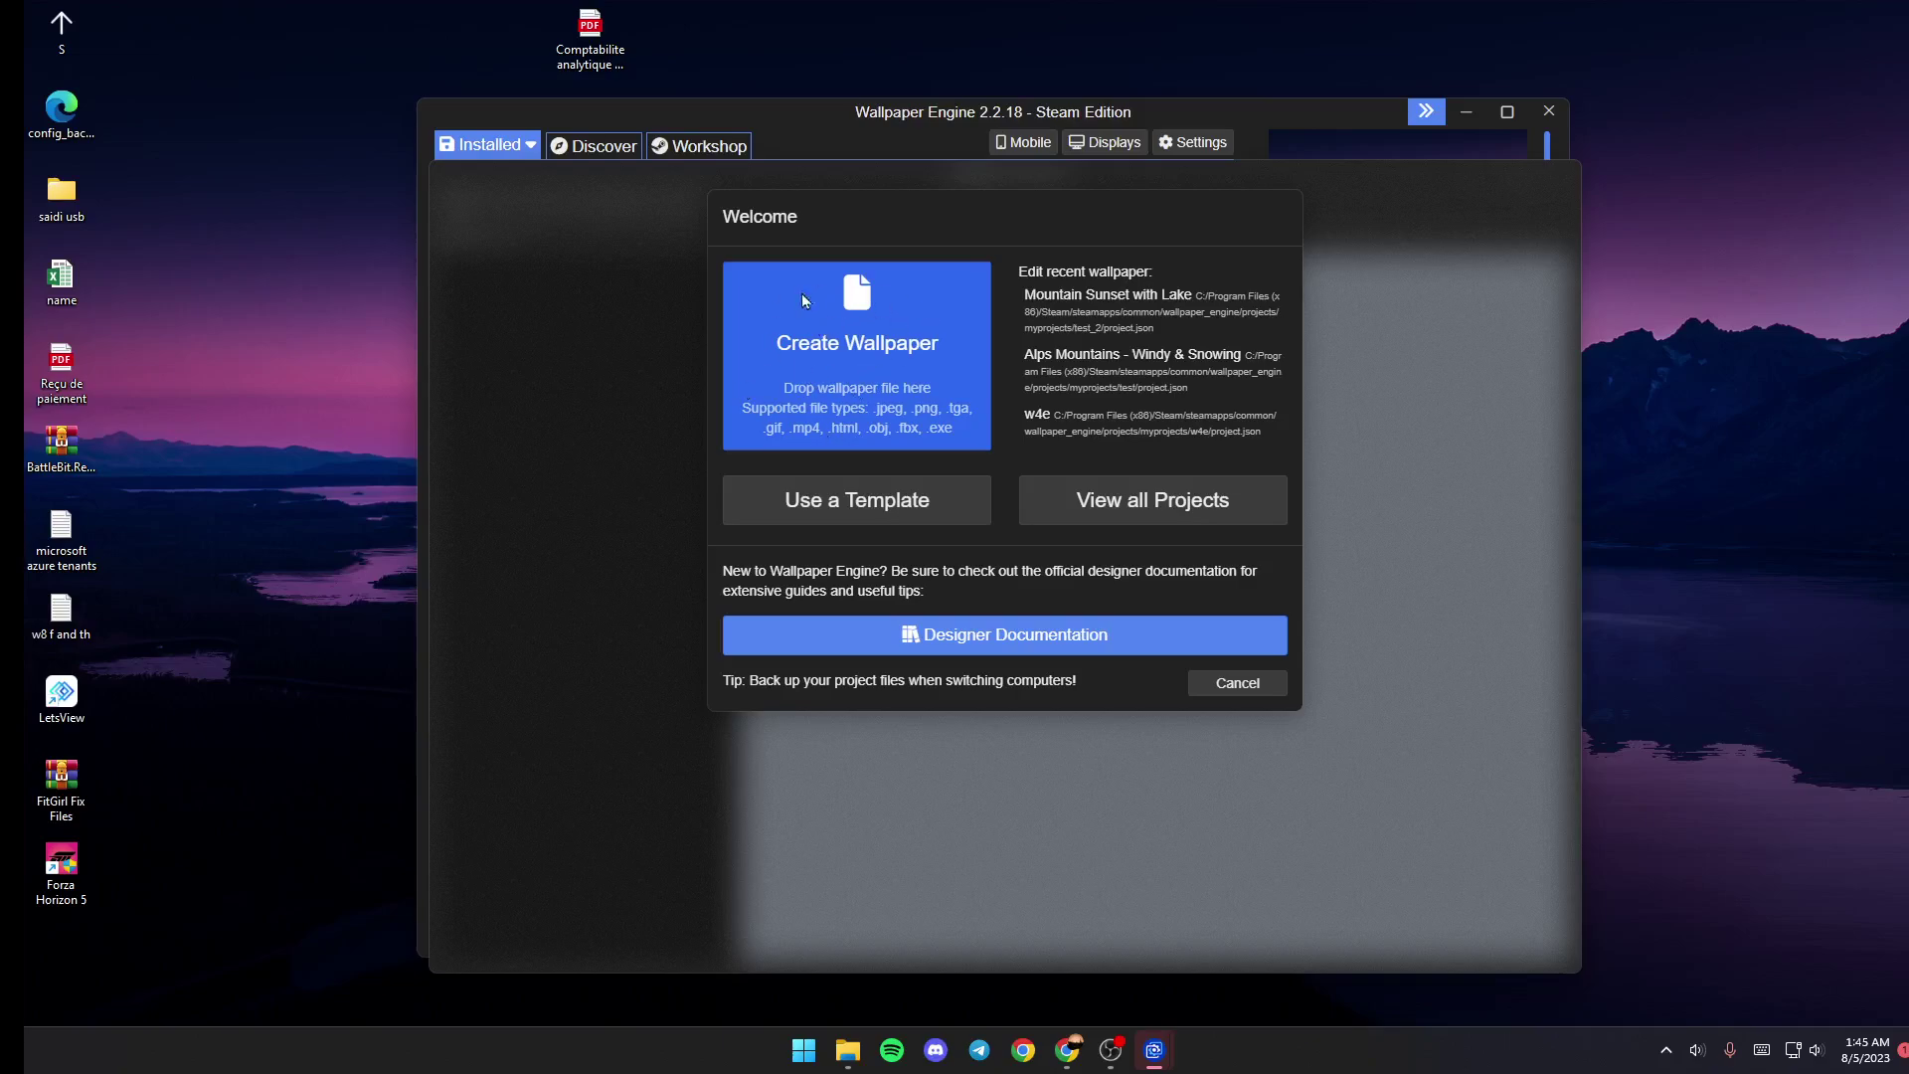
Choose Create Wallpaper, dismiss the file picker without importing, and cancel the Welcome dialog.
left_click(856, 356)
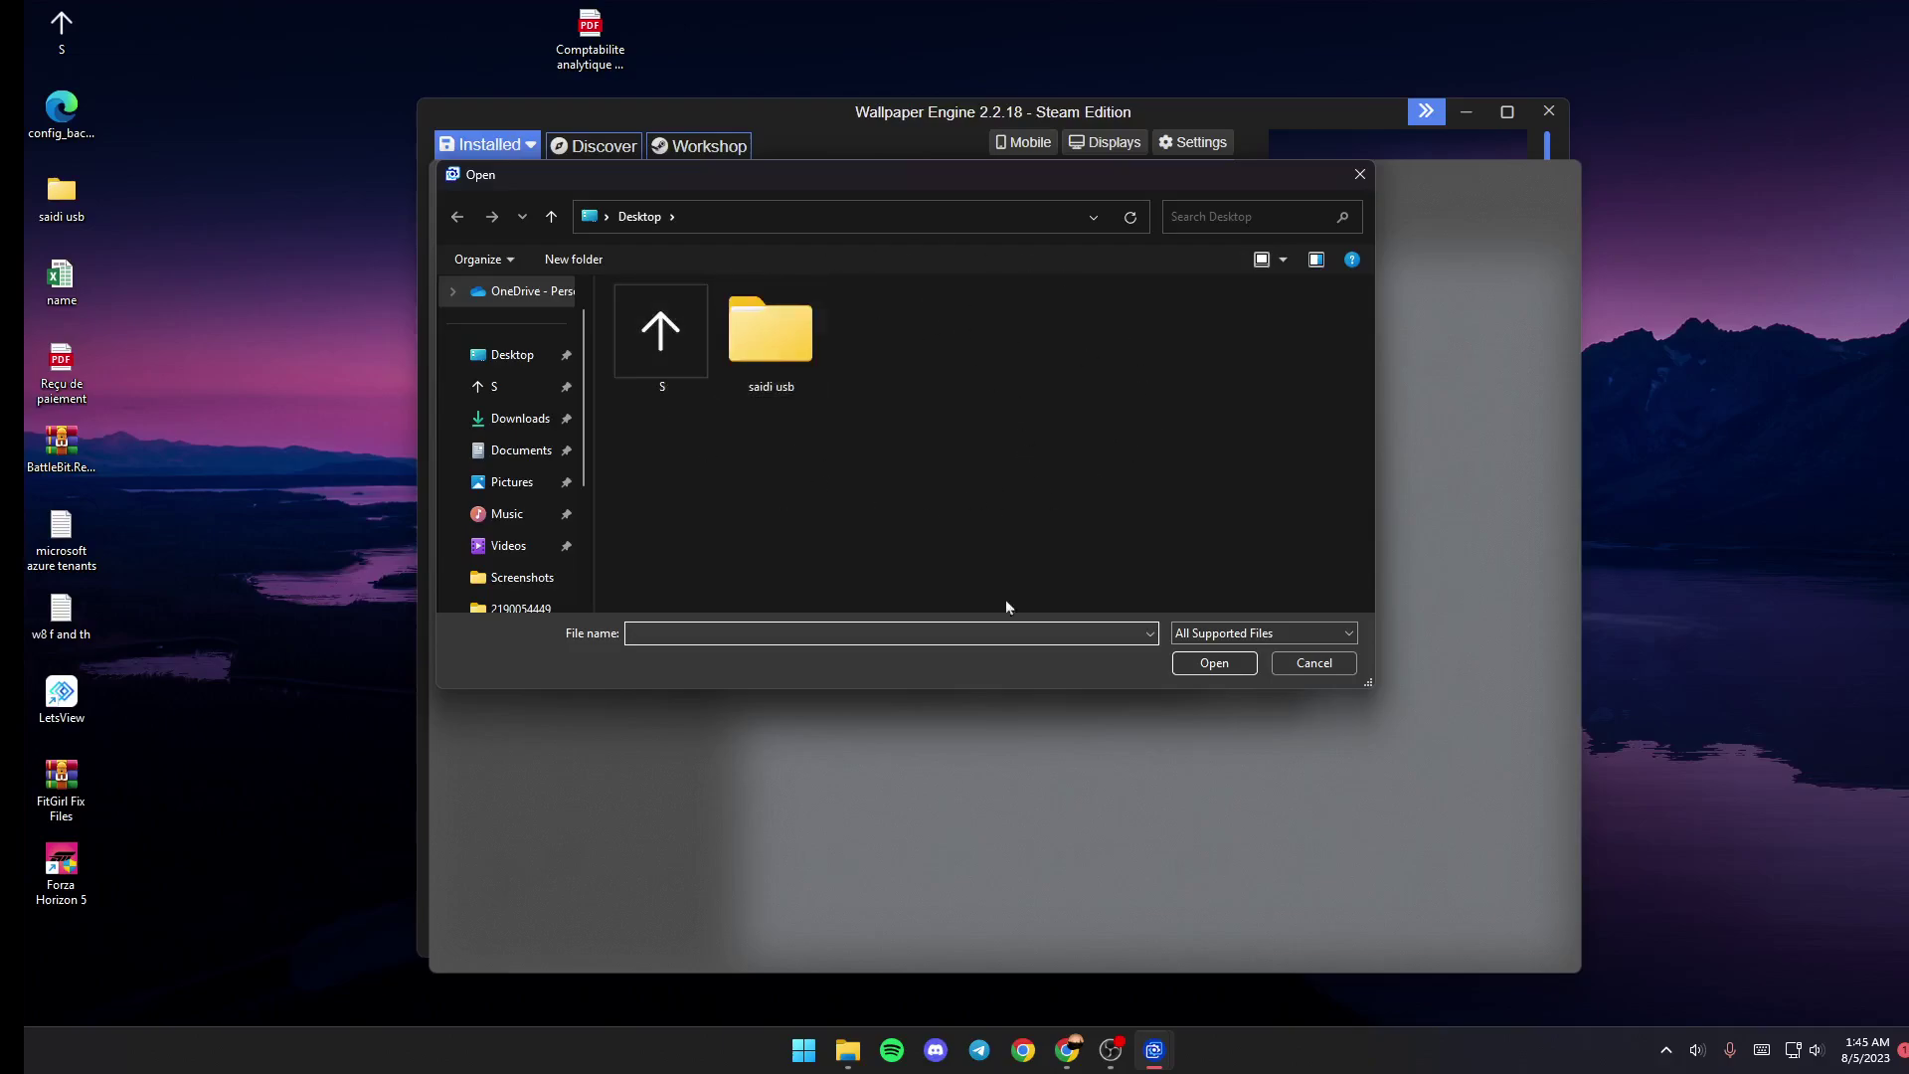
left_click(794, 356)
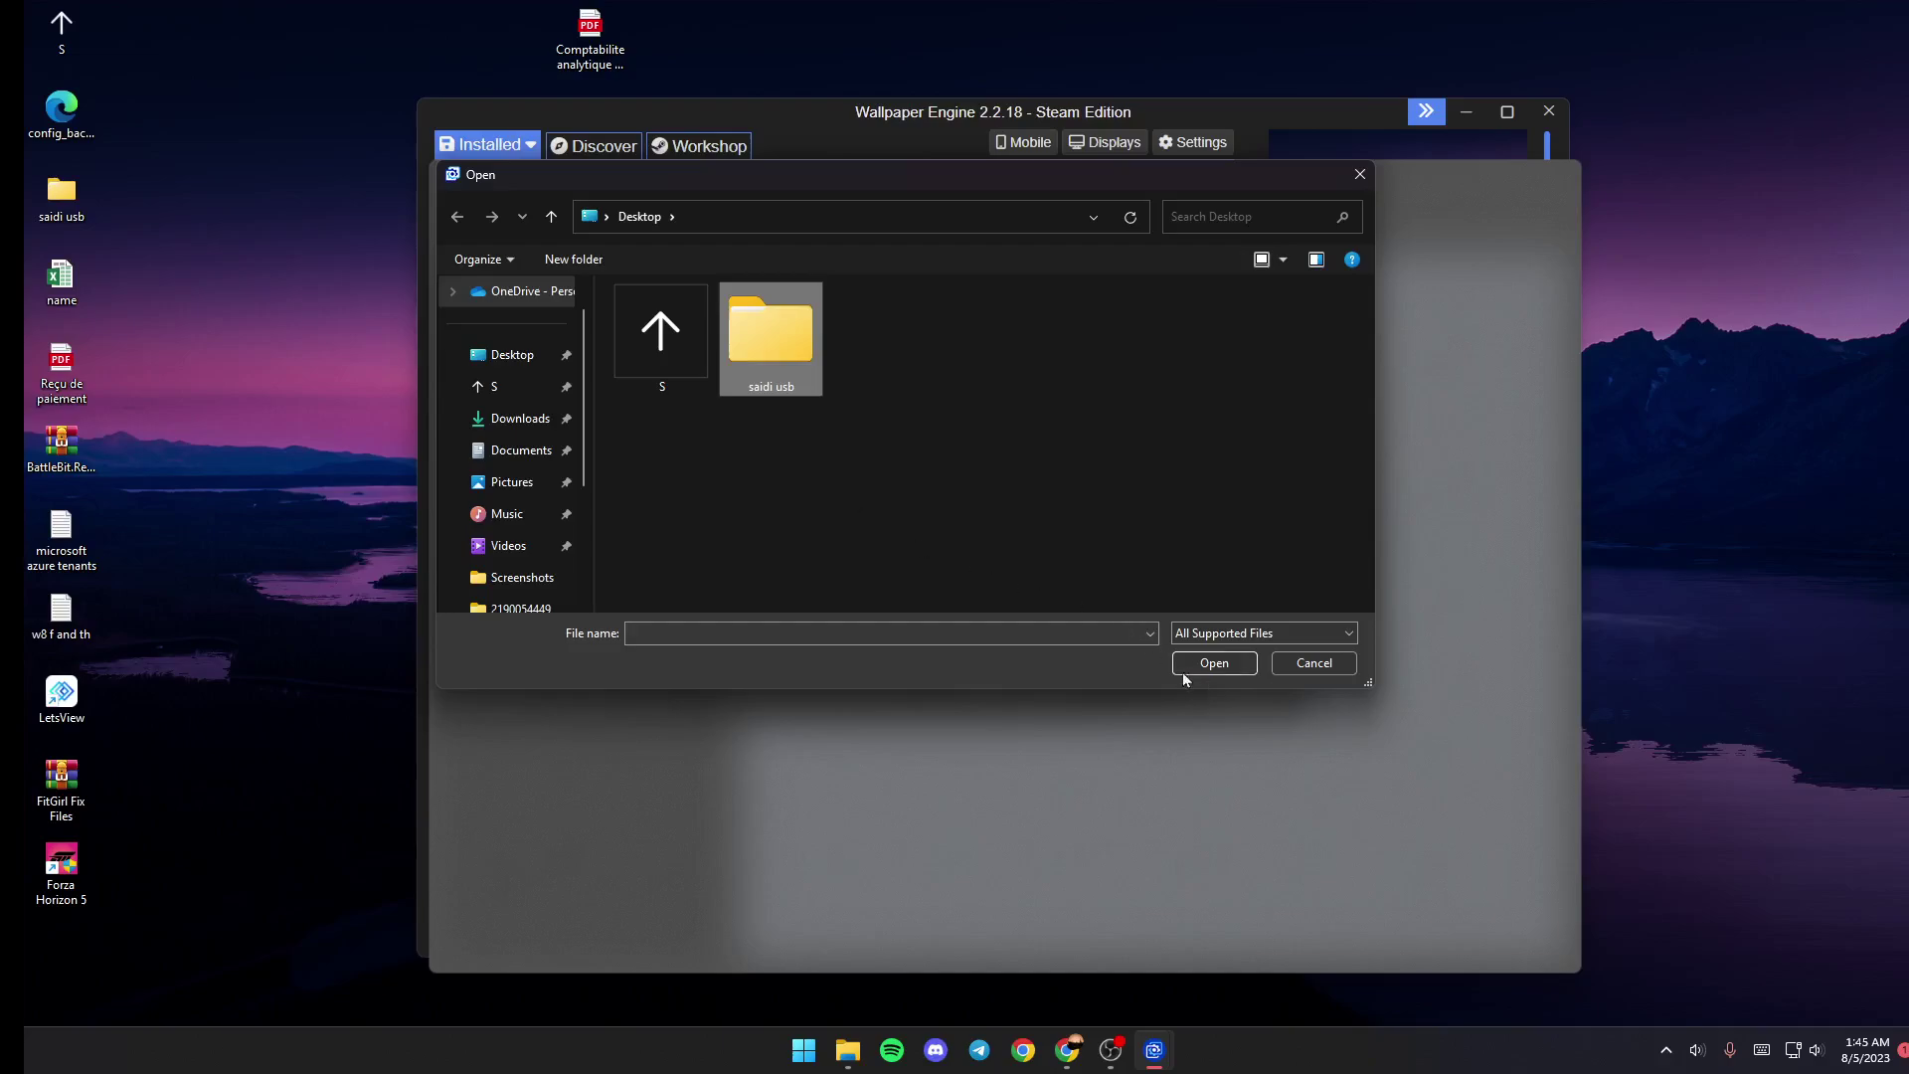
left_click(852, 633)
left_click(775, 502)
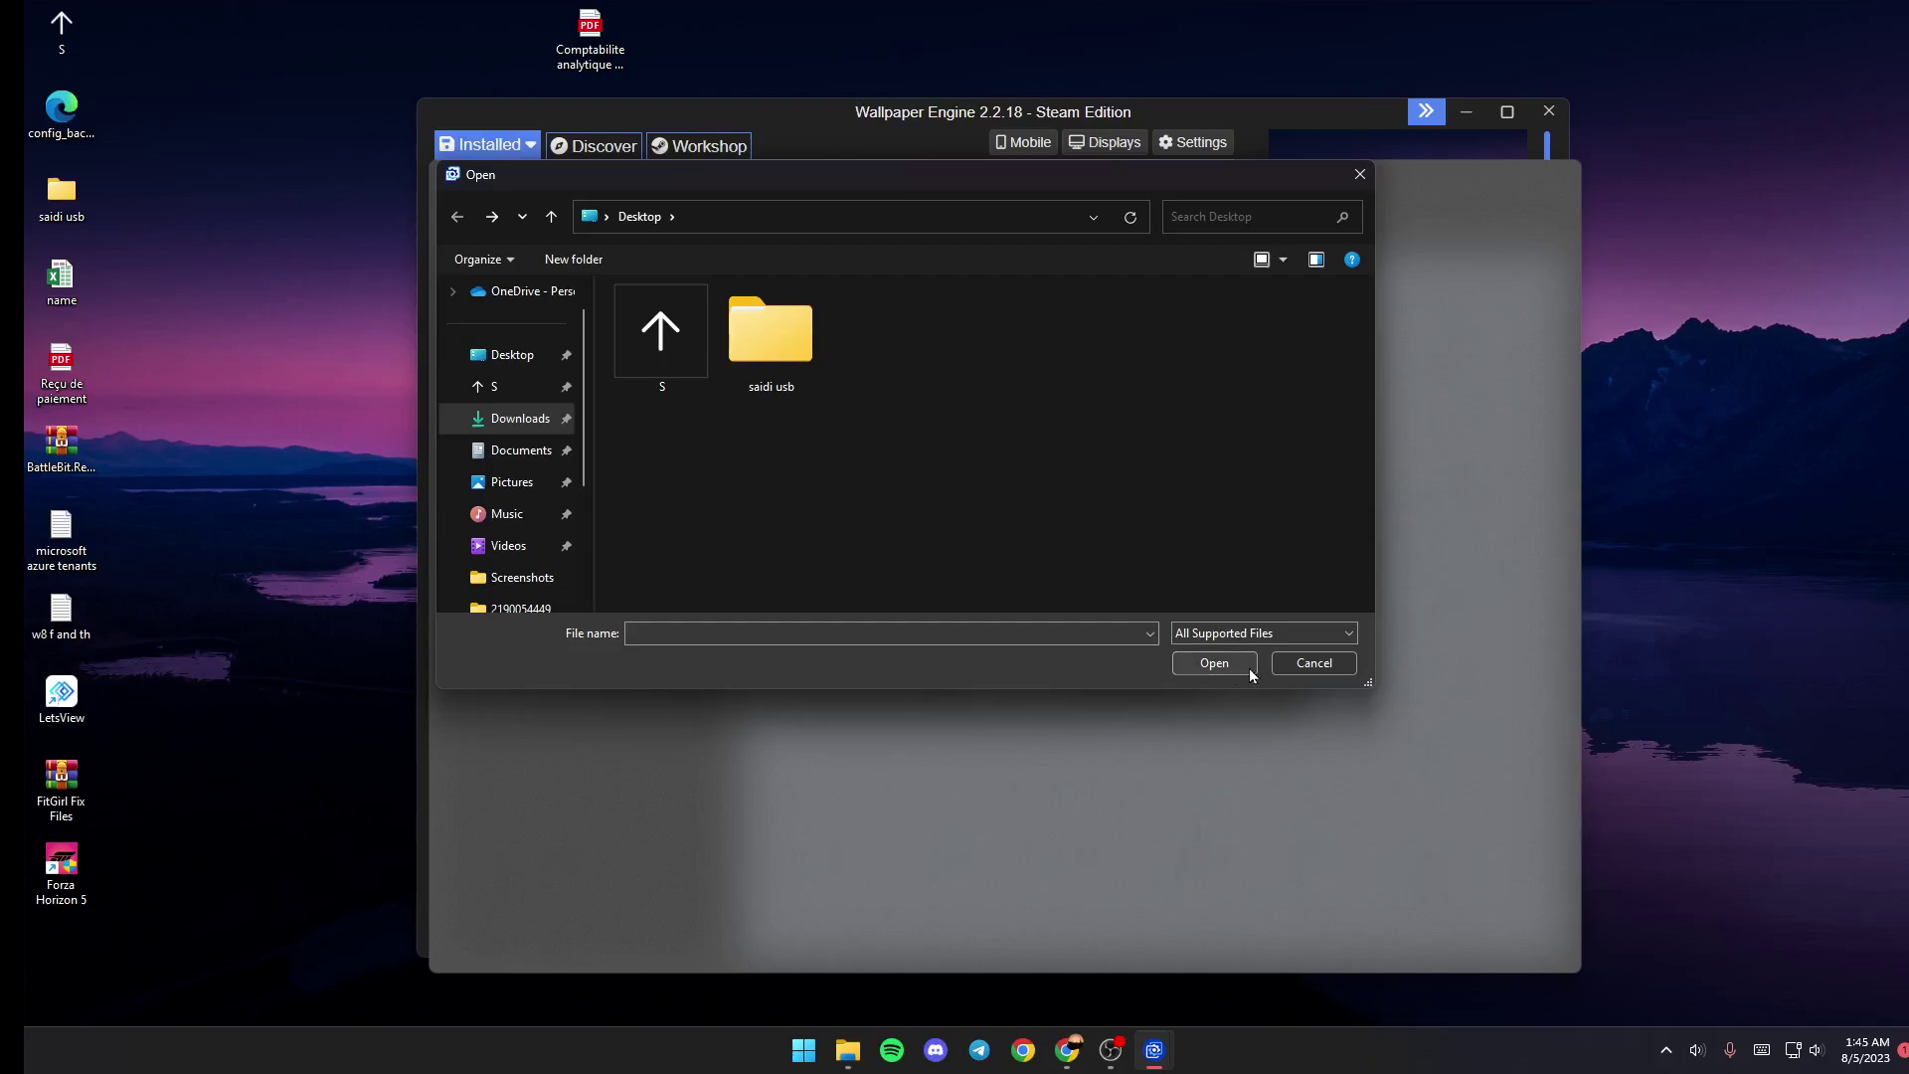
left_click(1313, 662)
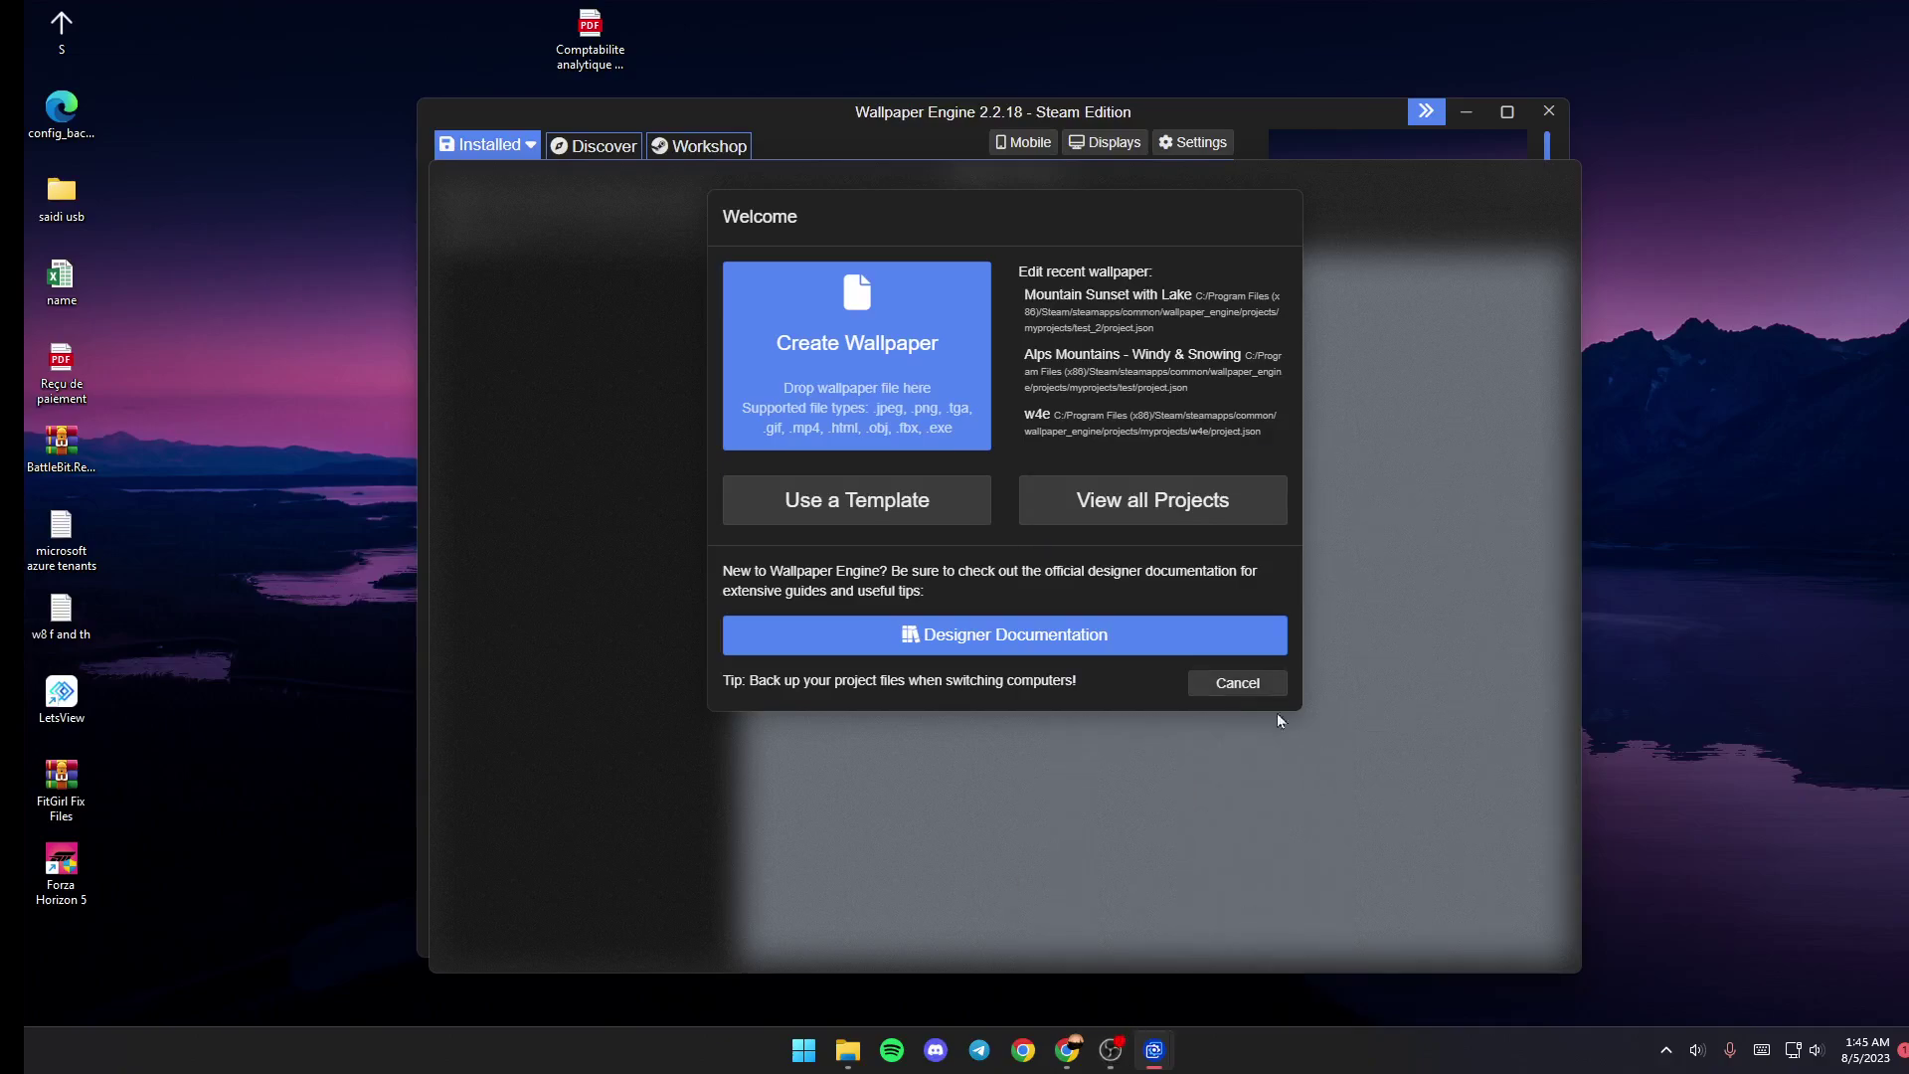
left_click(1237, 682)
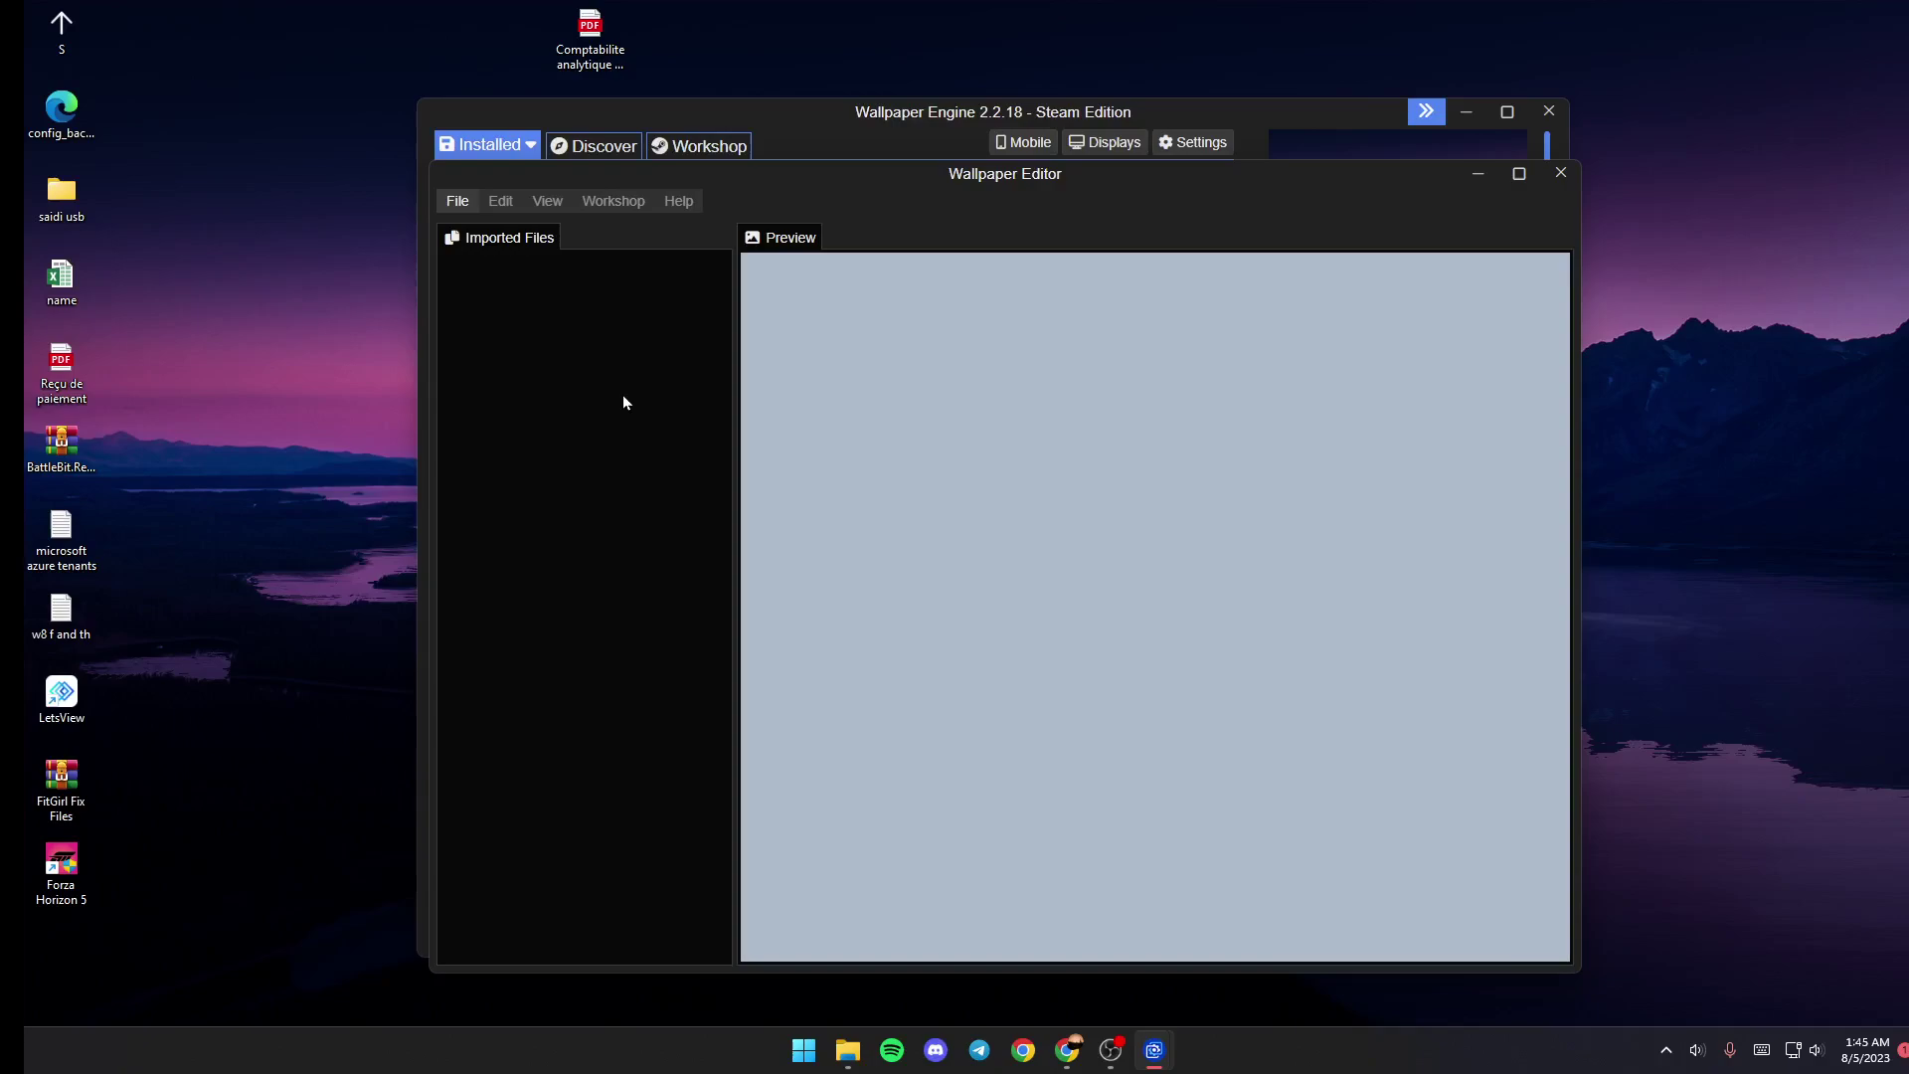